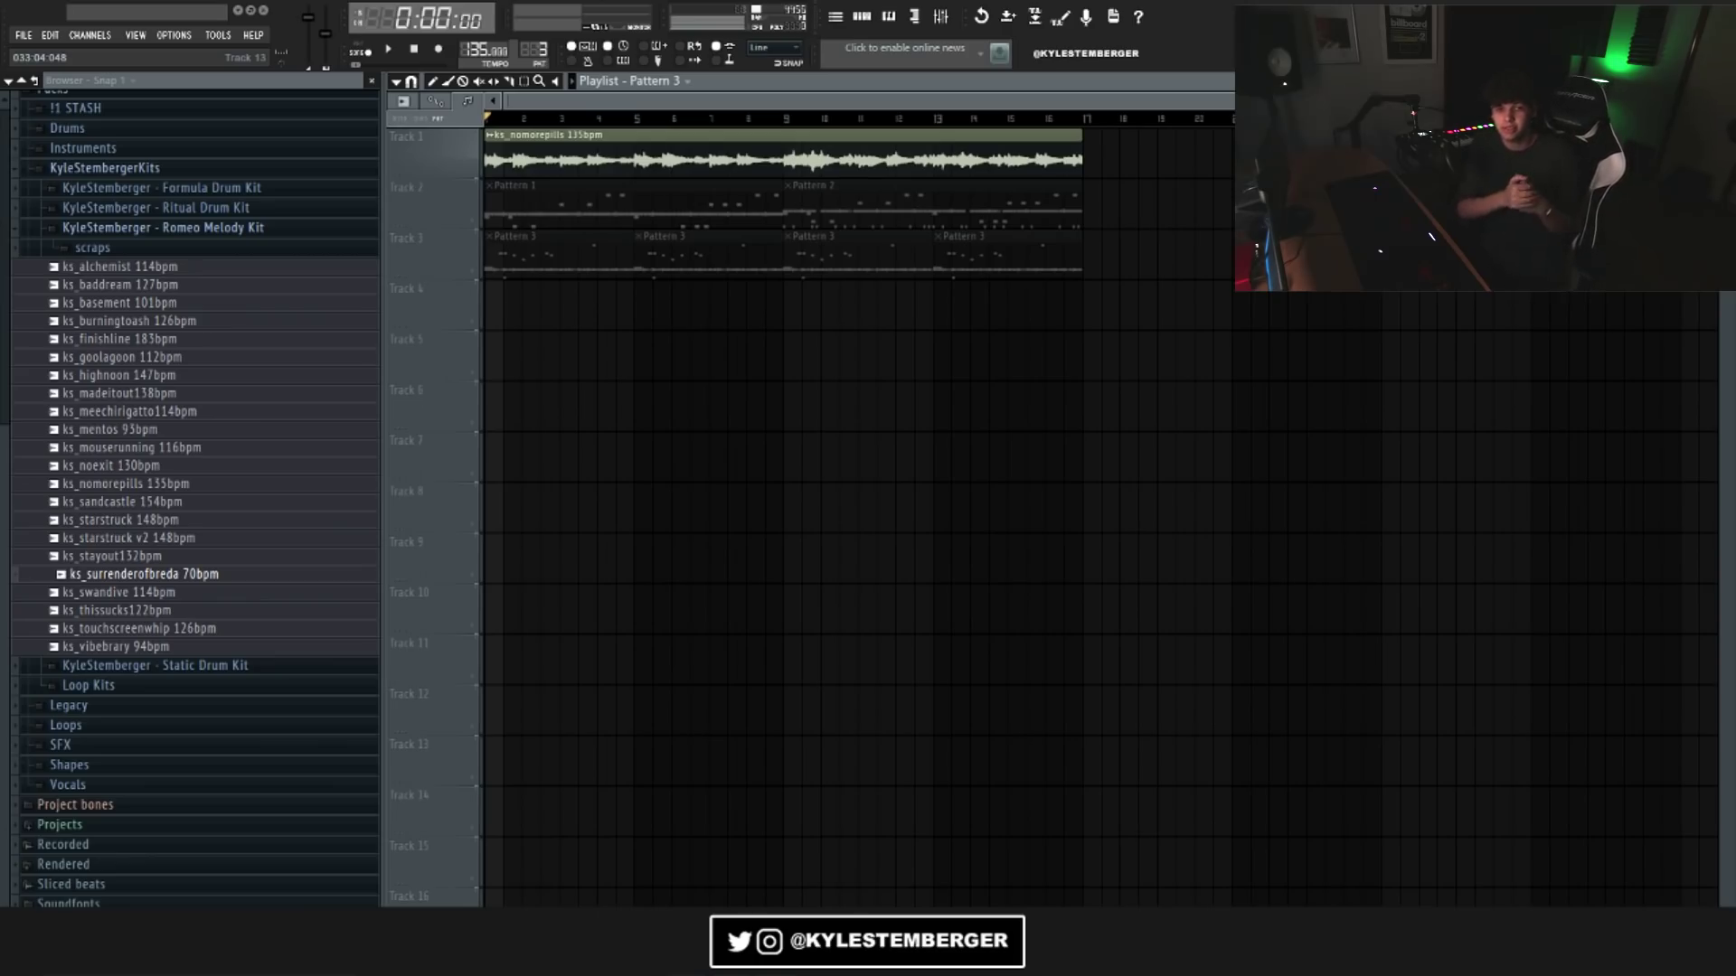
# Play the playlist from the start to listen to the ks_nomorepills 135bpm melody loop.
pyautogui.scroll(1, 984, 130)
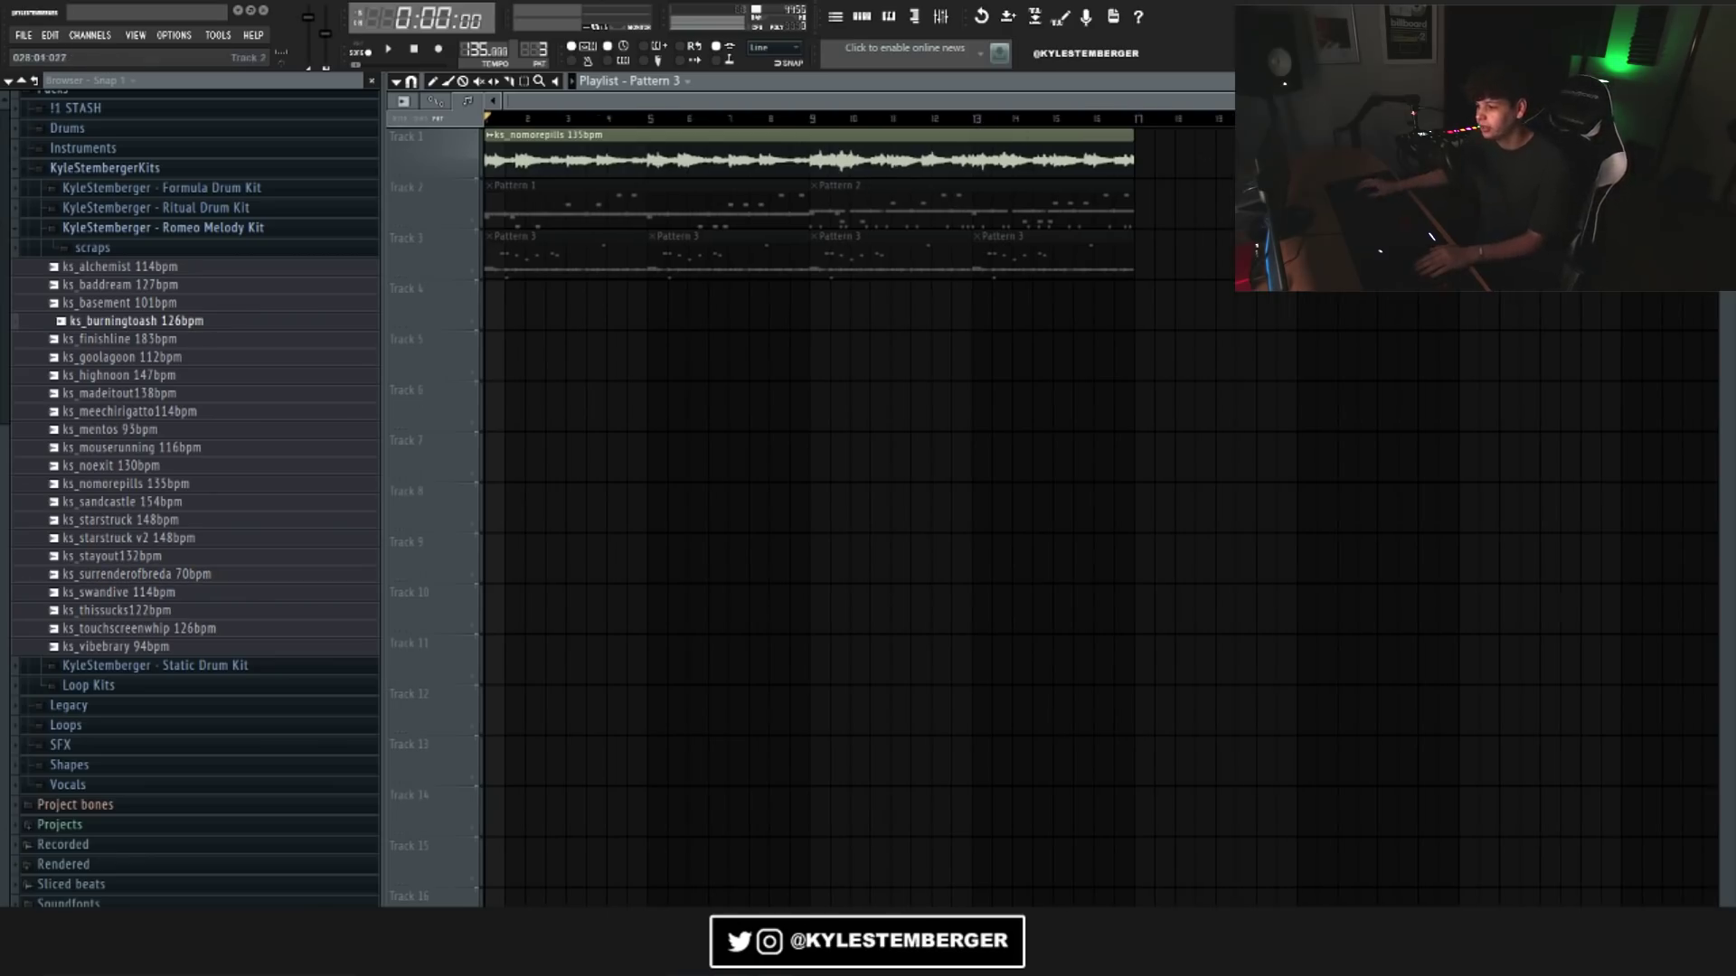
pyautogui.scroll(1, 984, 129)
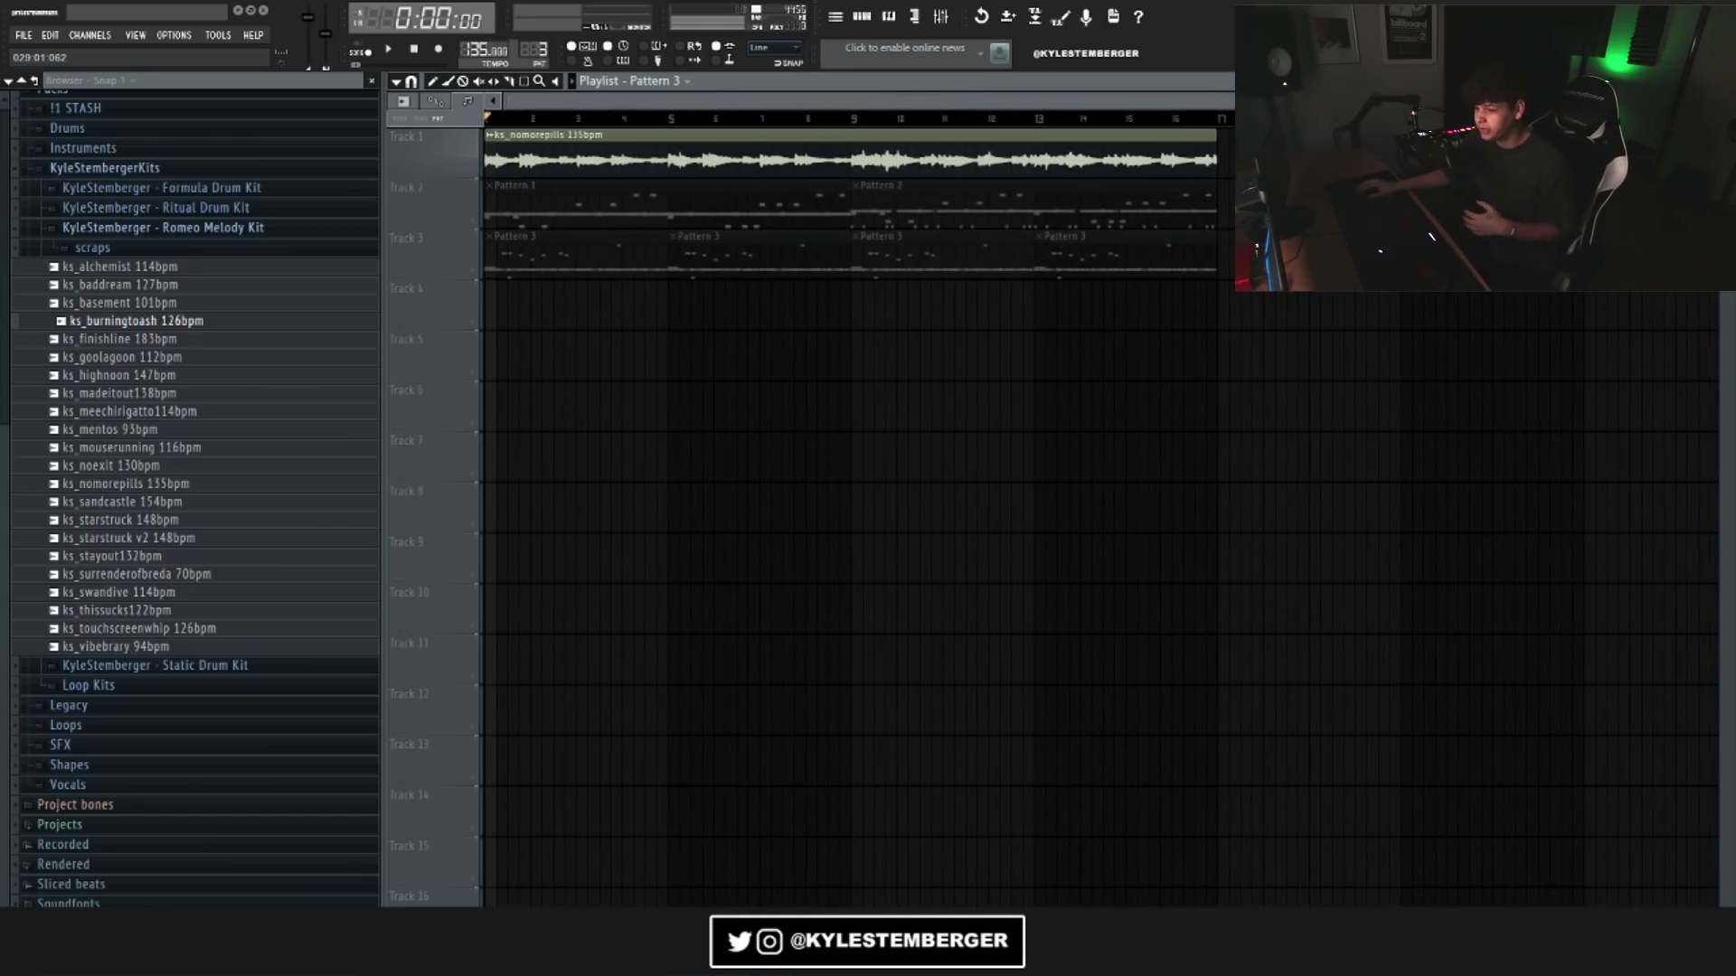
pyautogui.scroll(2, 1180, 126)
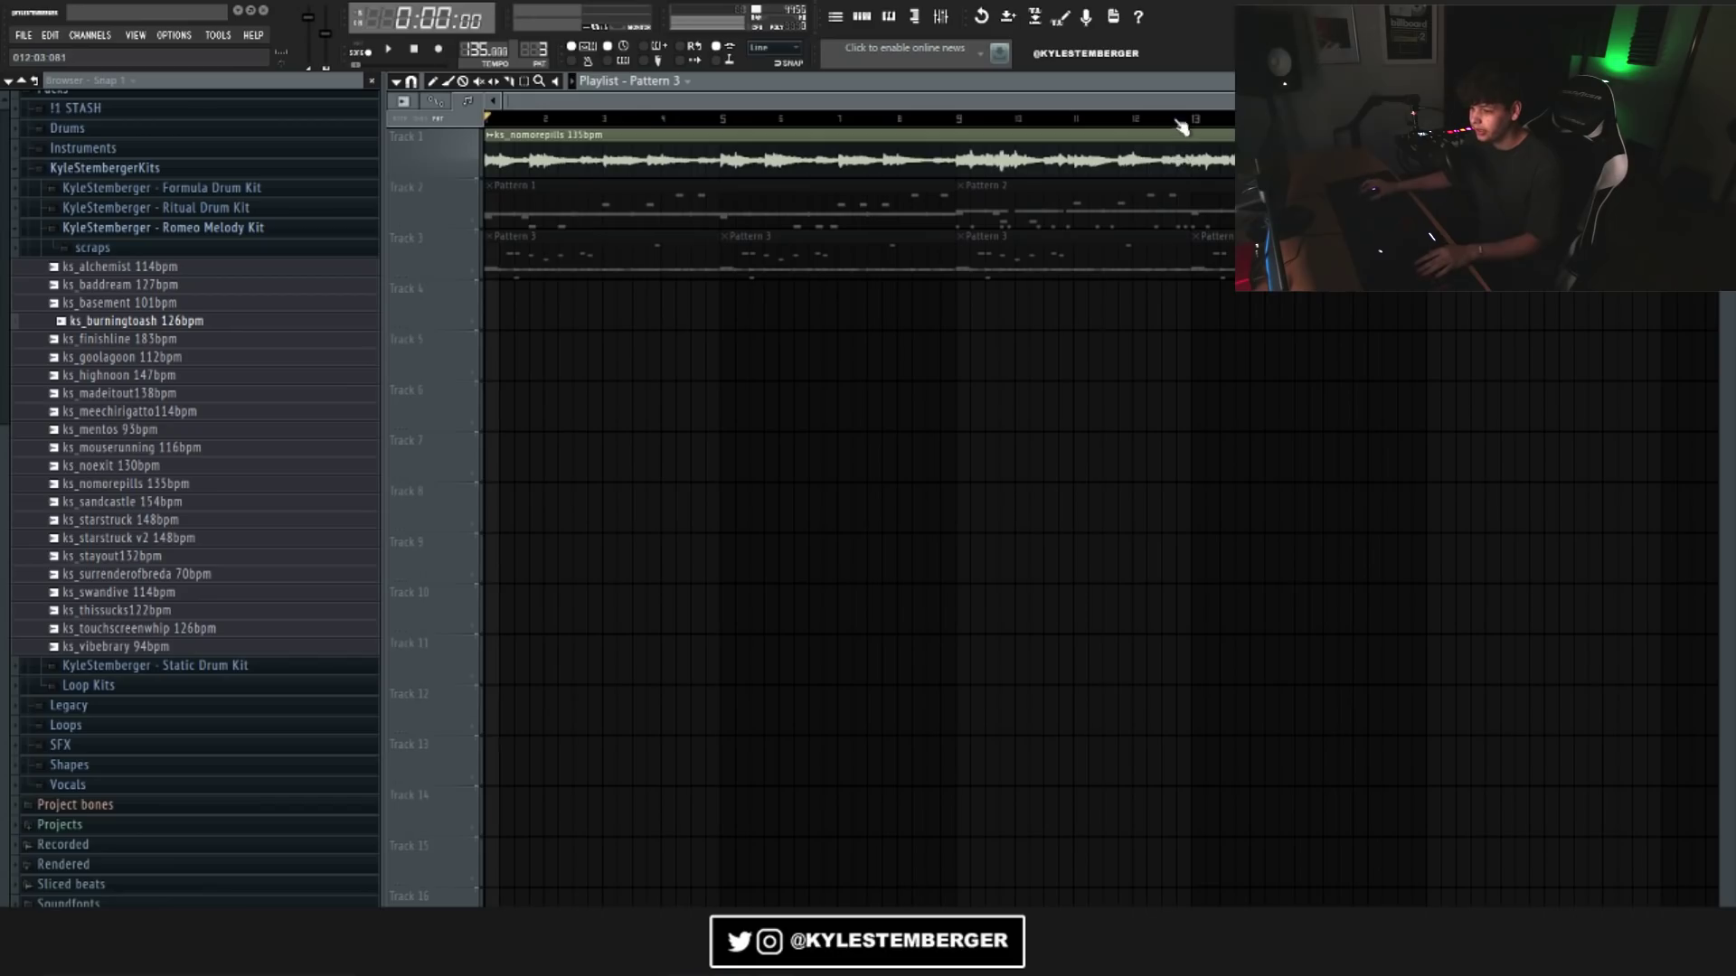
pyautogui.press('space')
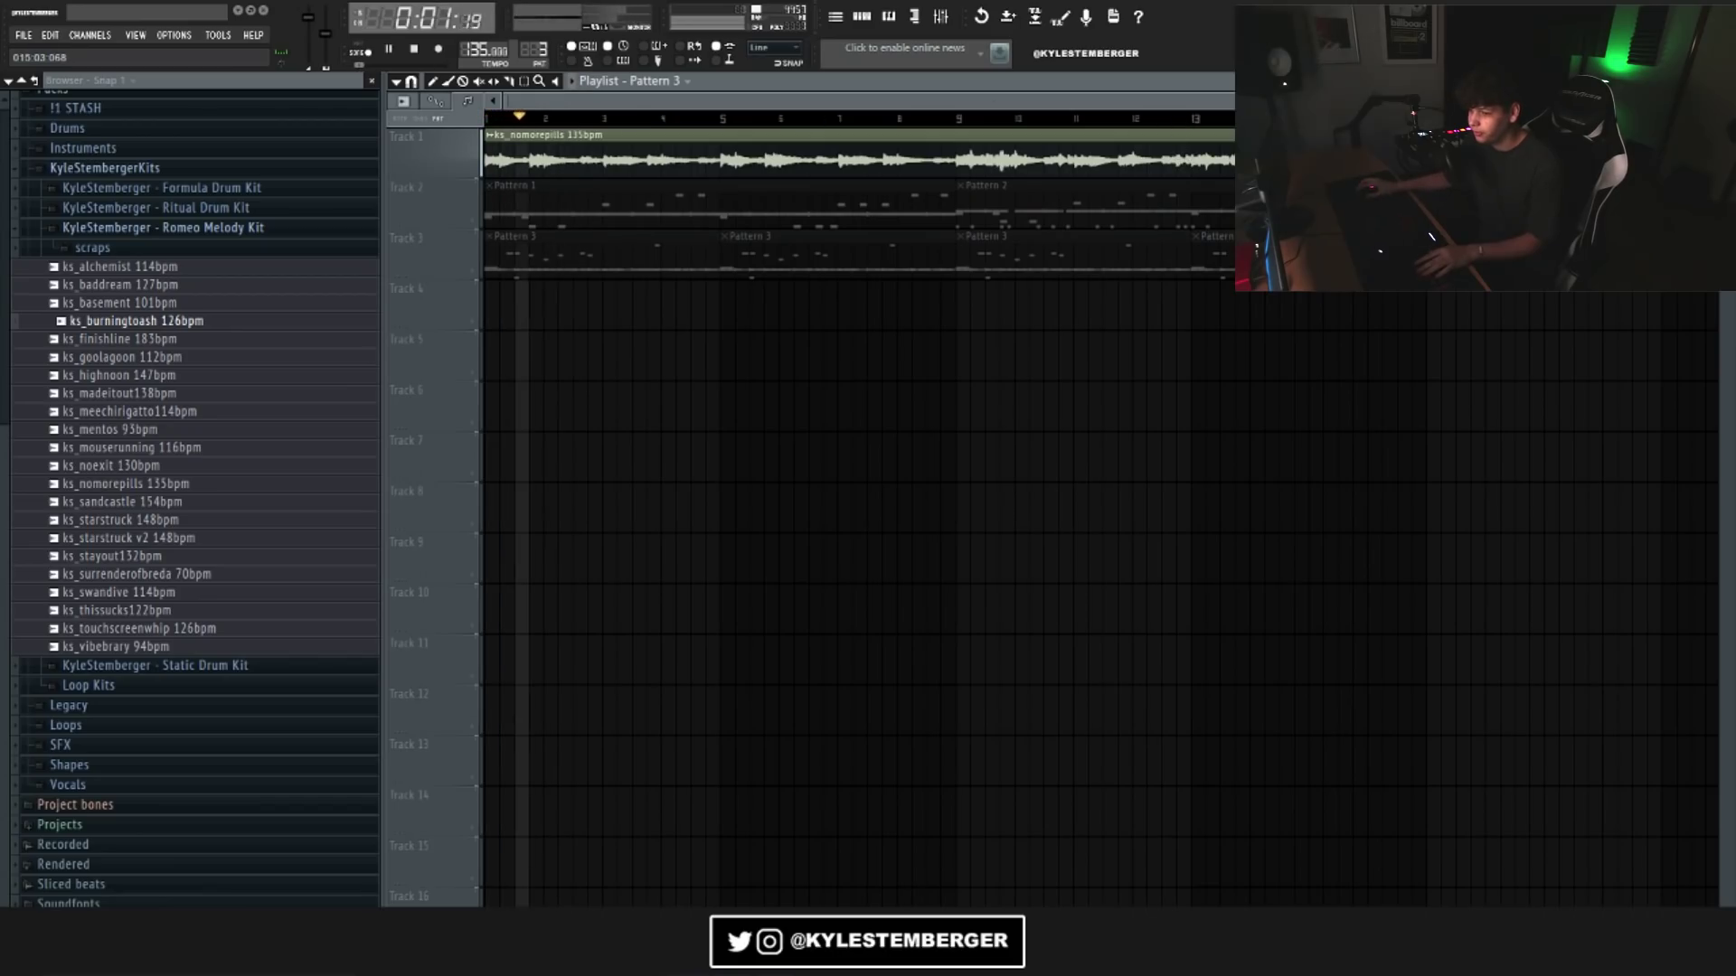
pyautogui.scroll(-2, 1325, 122)
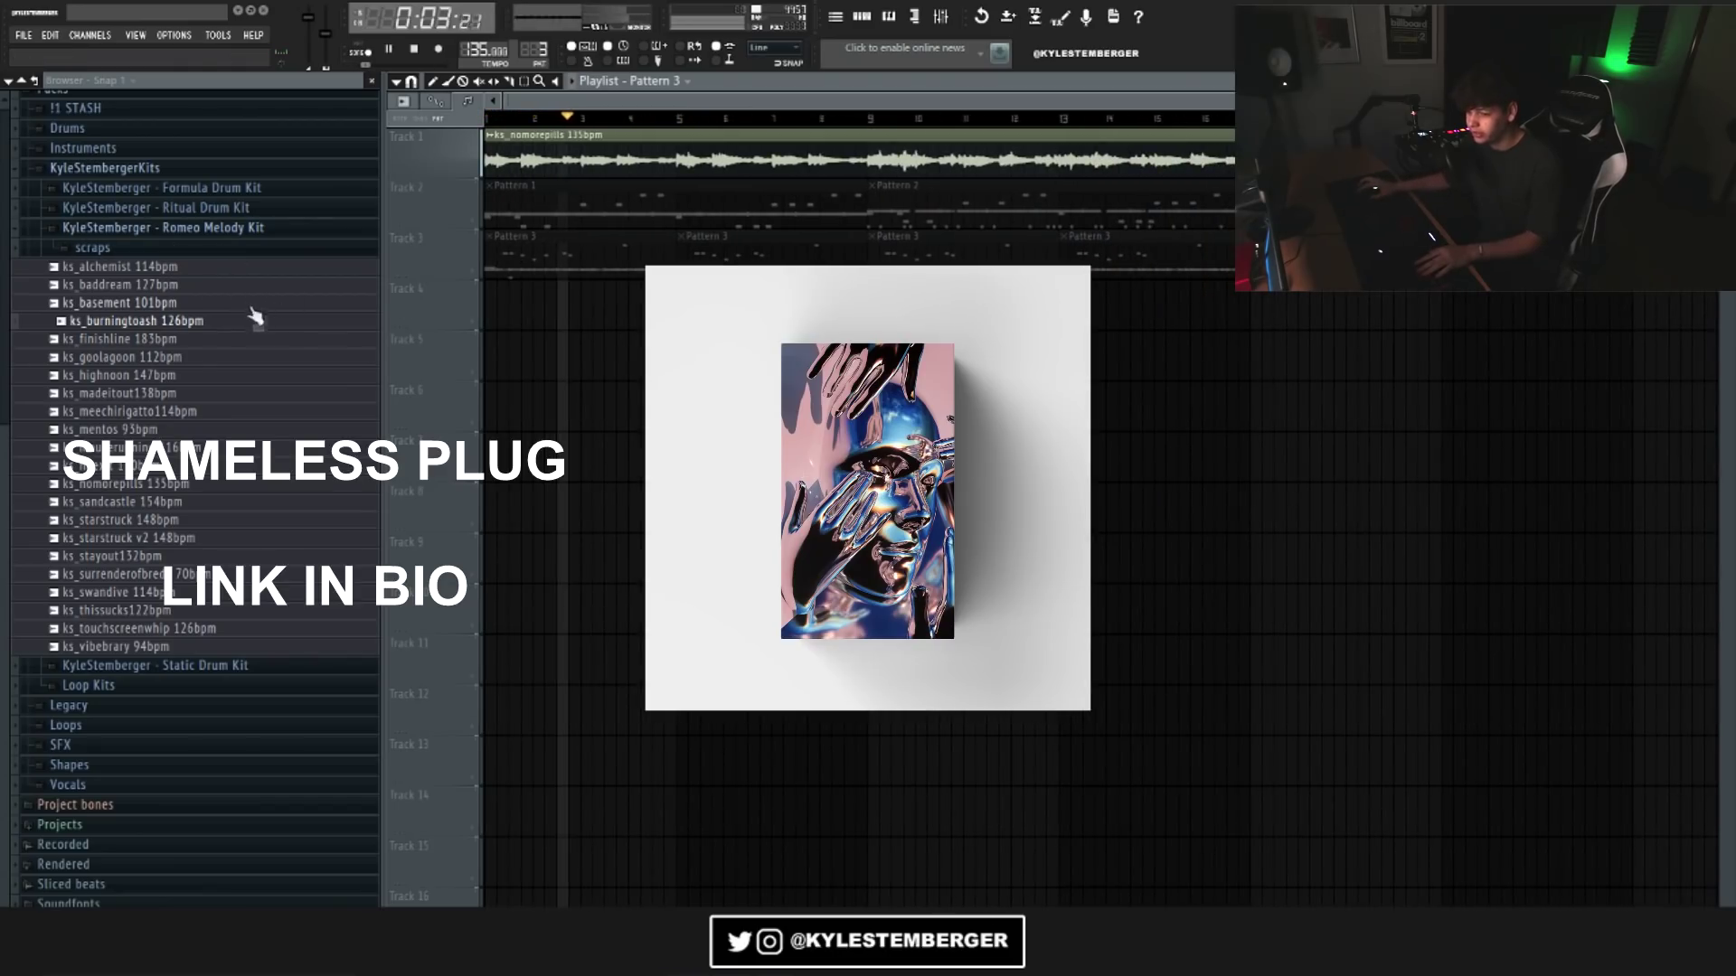
pyautogui.press('space')
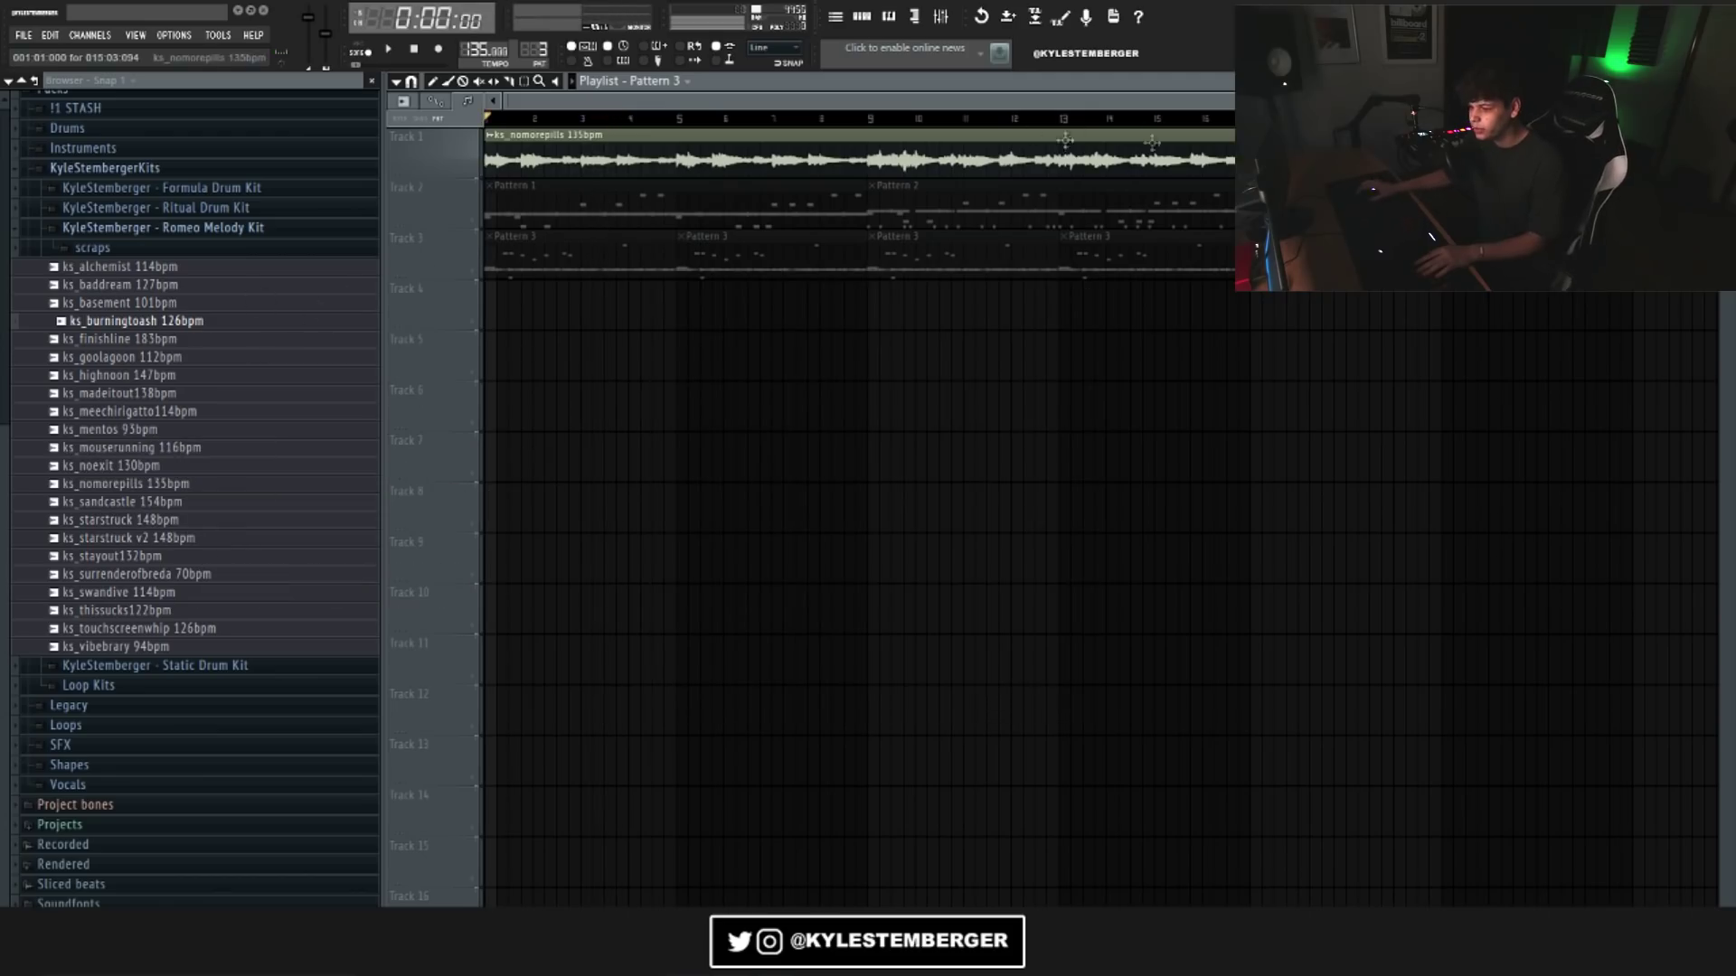
pyautogui.scroll(-3, 1446, 154)
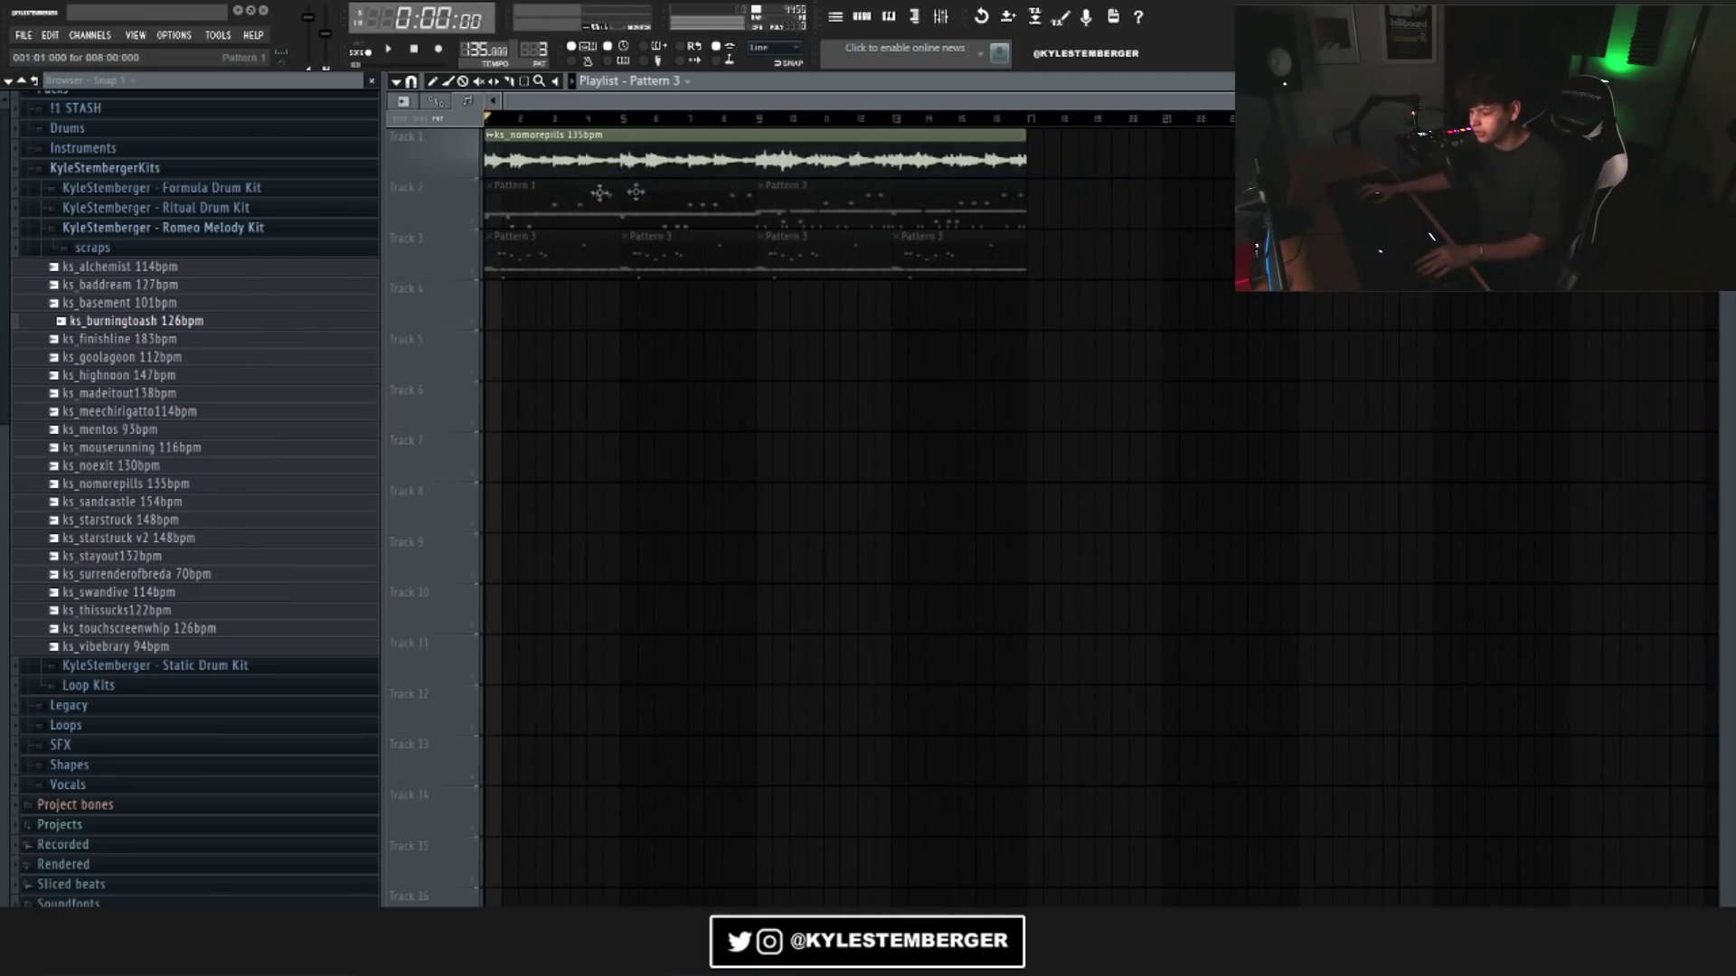
pyautogui.press('space')
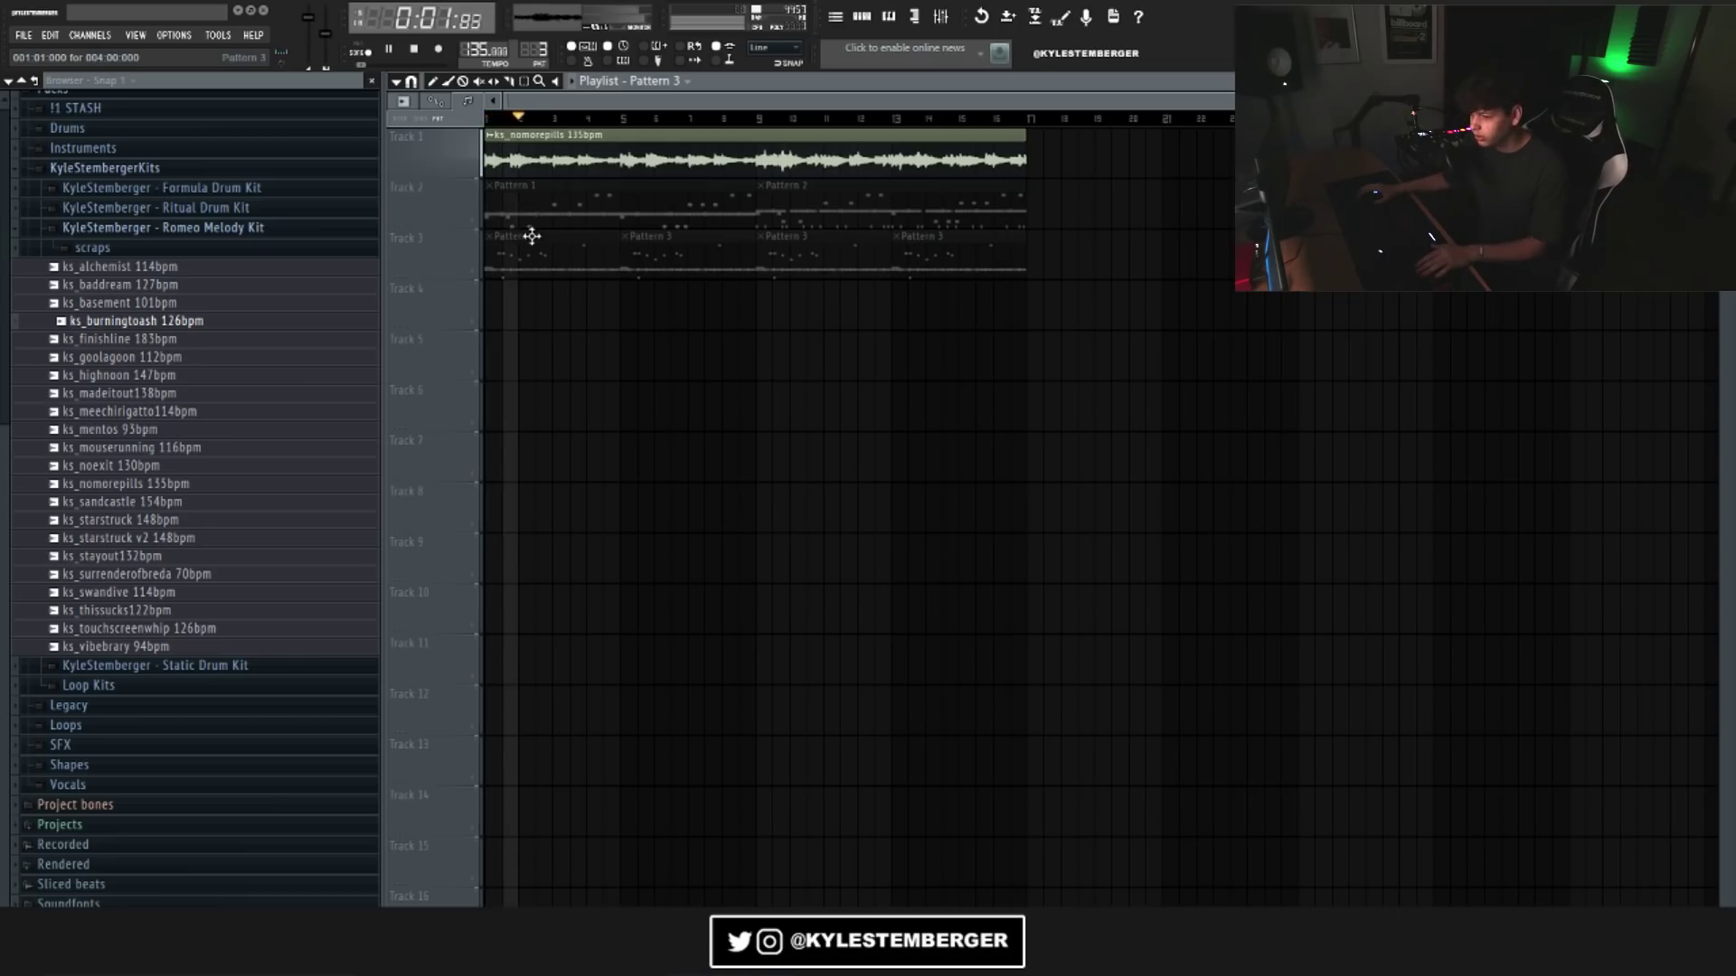
# Extend the ks_nomorepills 135bpm clip on Track 1 past bar 17 and audition it from bars 9, 17 and 25.
pyautogui.click(755, 120)
pyautogui.moveTo(1017, 156); pyautogui.dragTo(1238, 156)
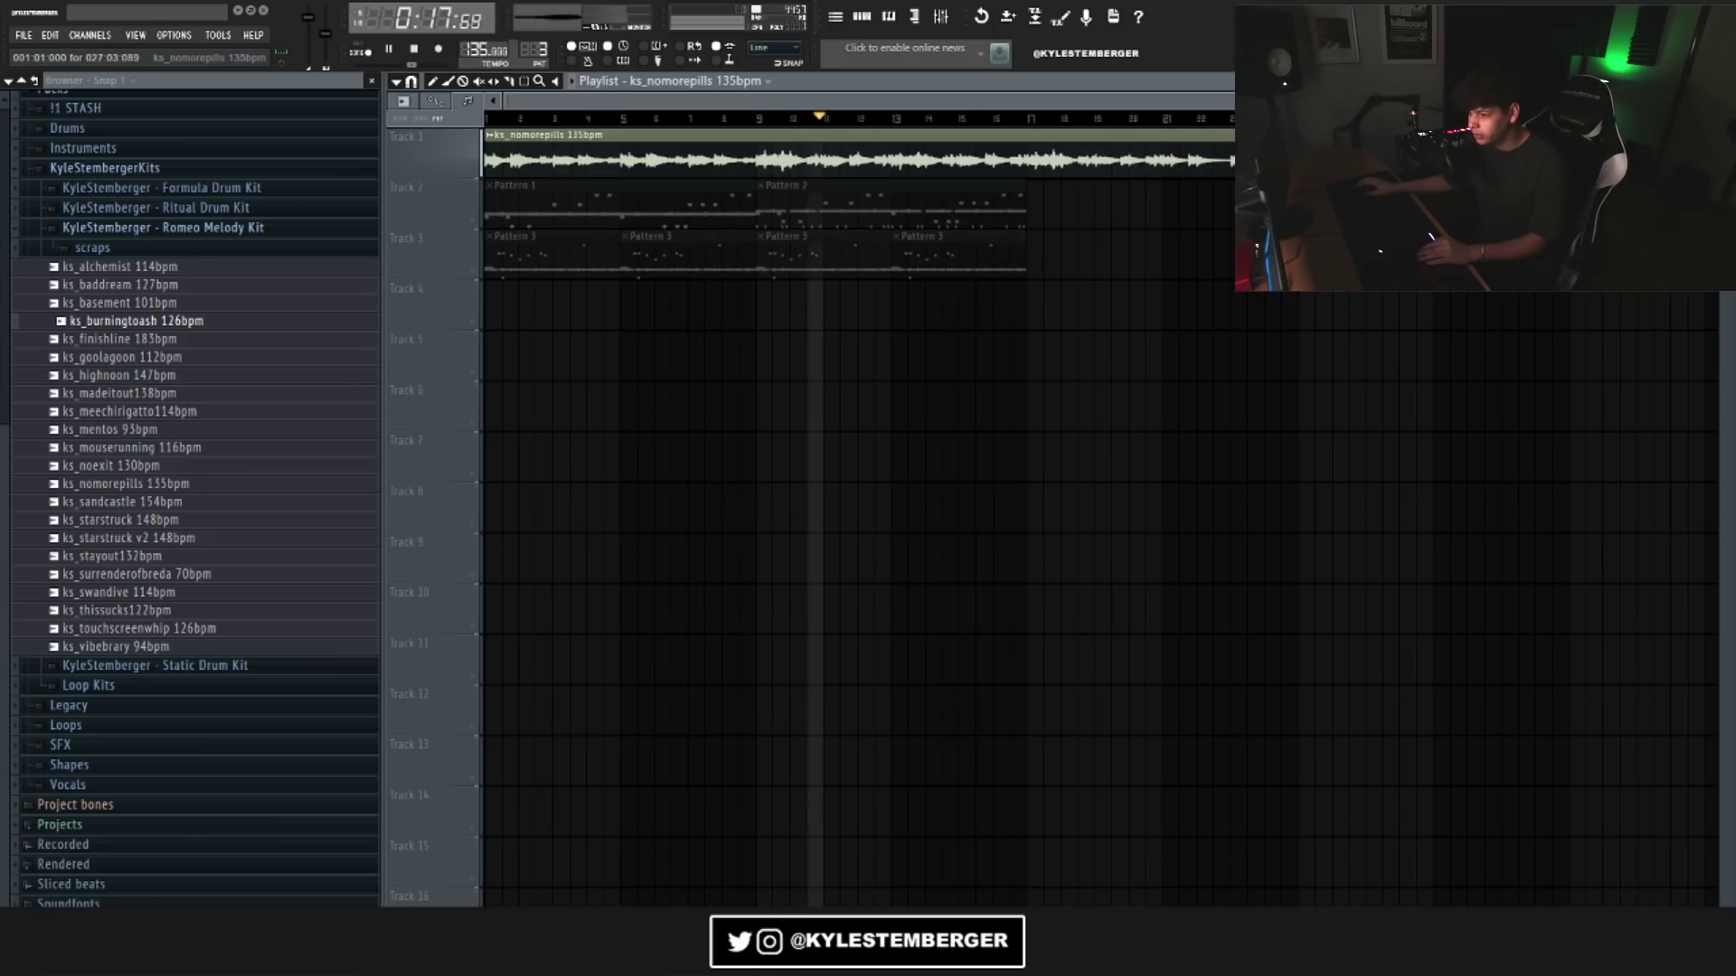
pyautogui.click(1038, 120)
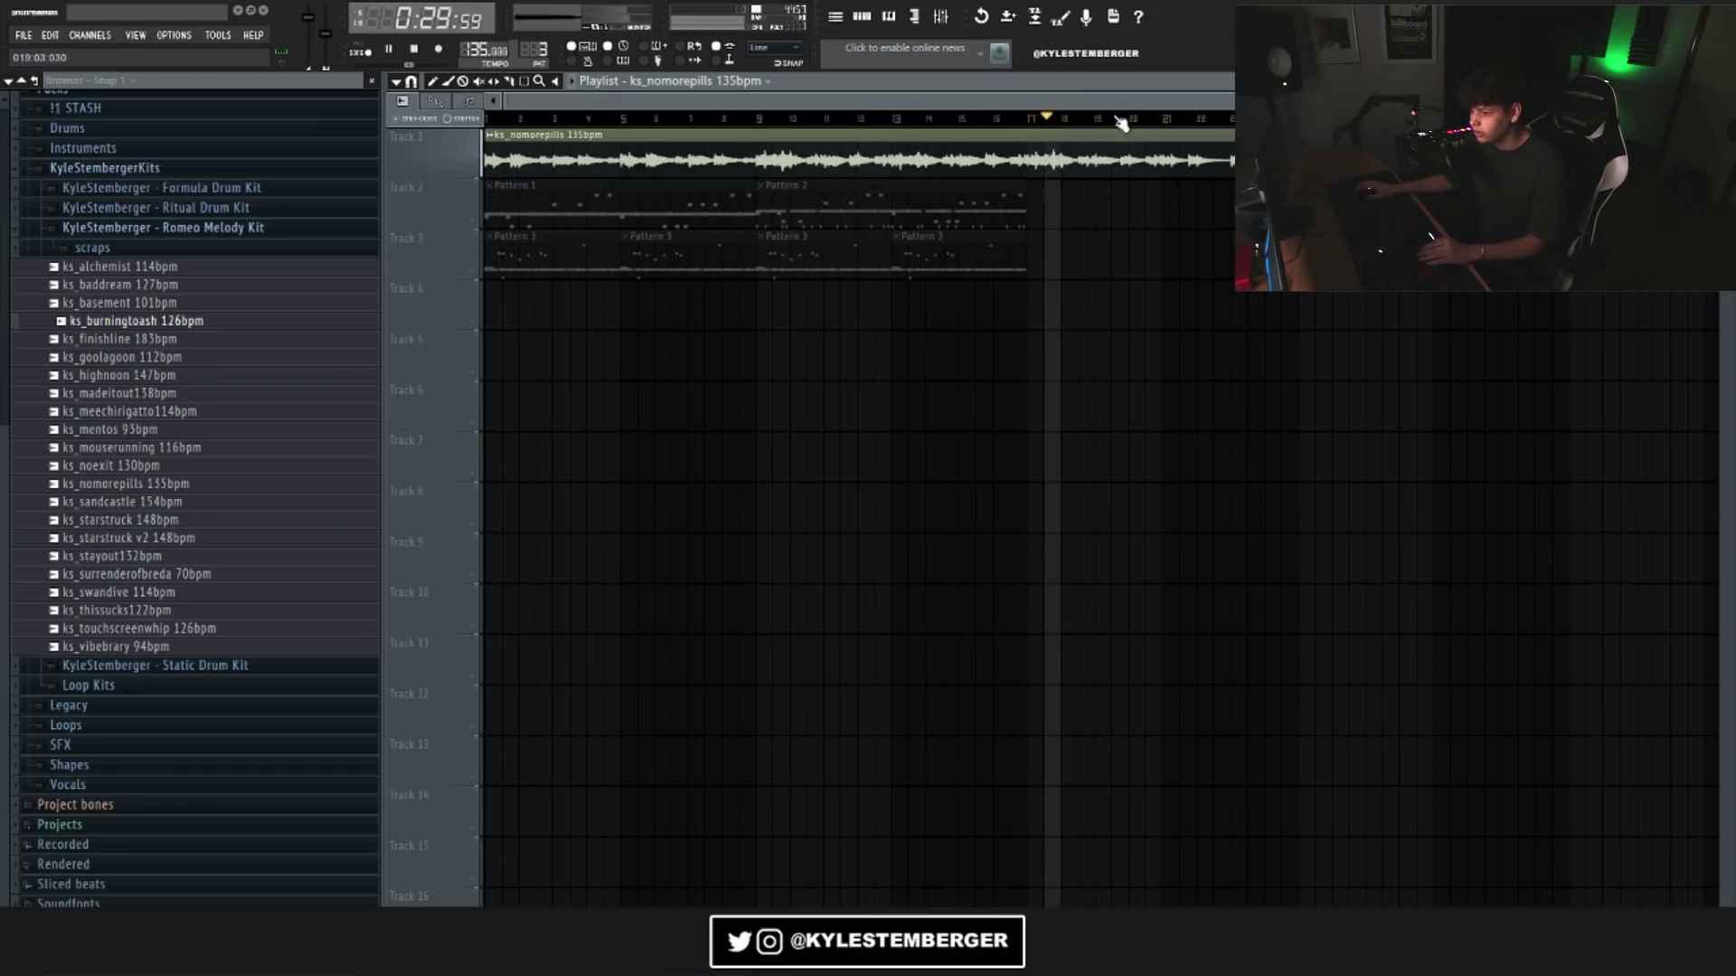
pyautogui.hscroll(1, 1109, 111)
pyautogui.click(1168, 119)
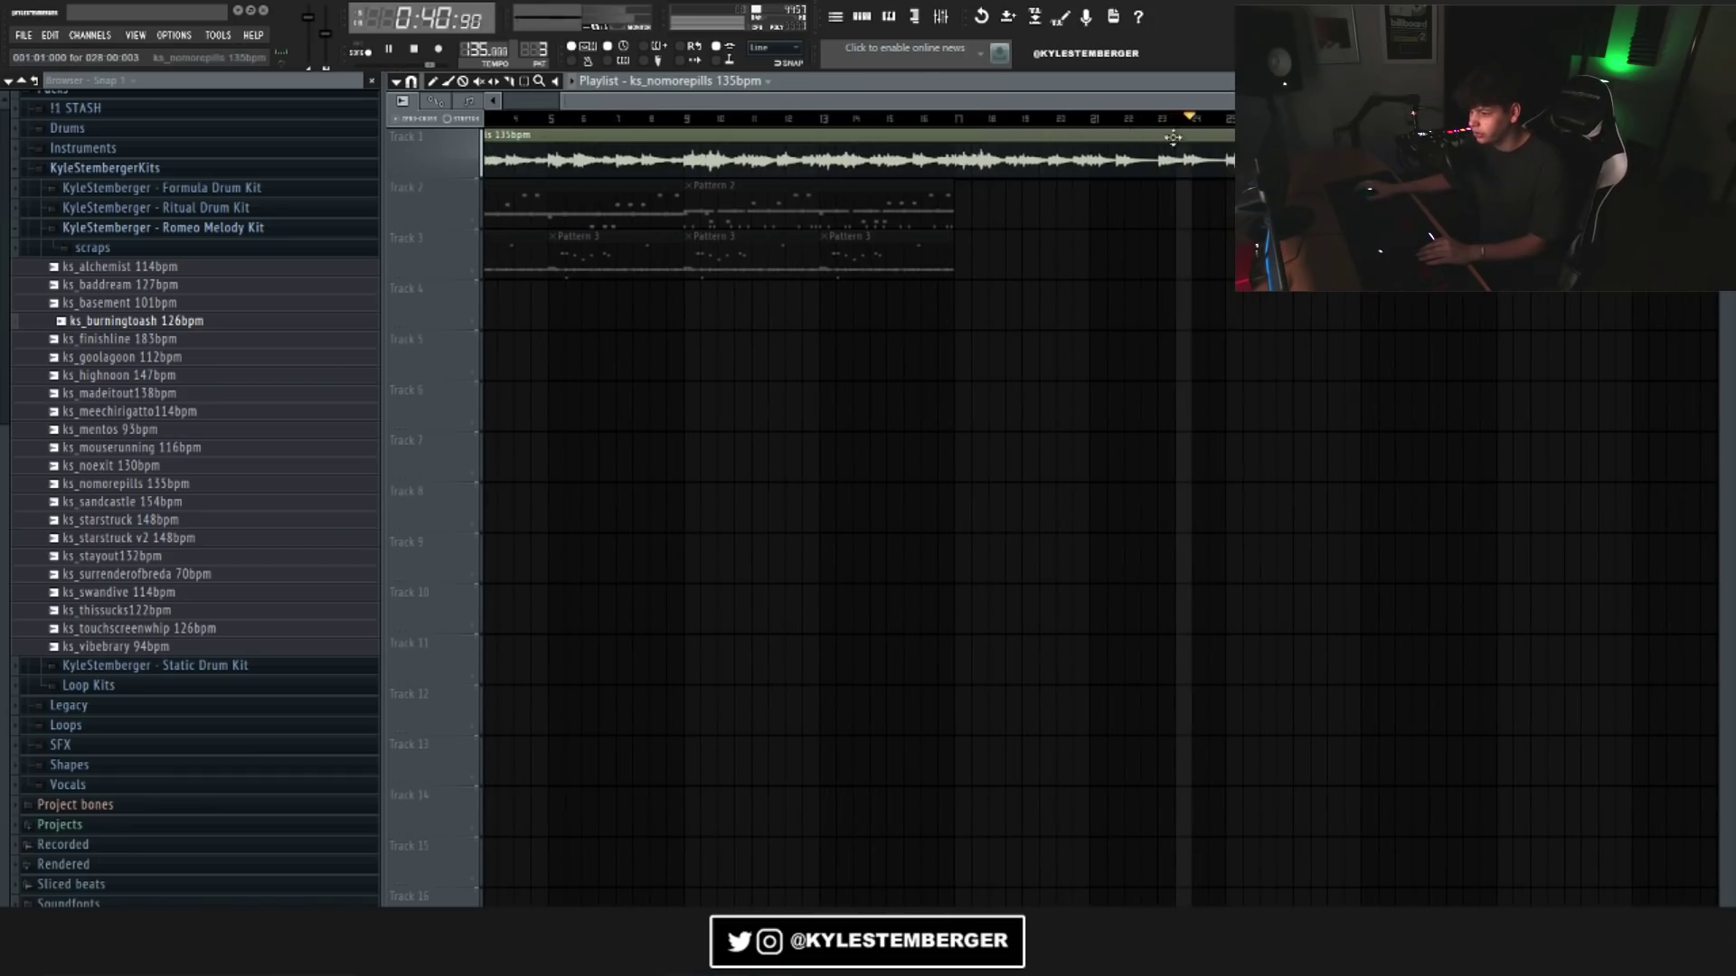
pyautogui.hscroll(1, 1204, 110)
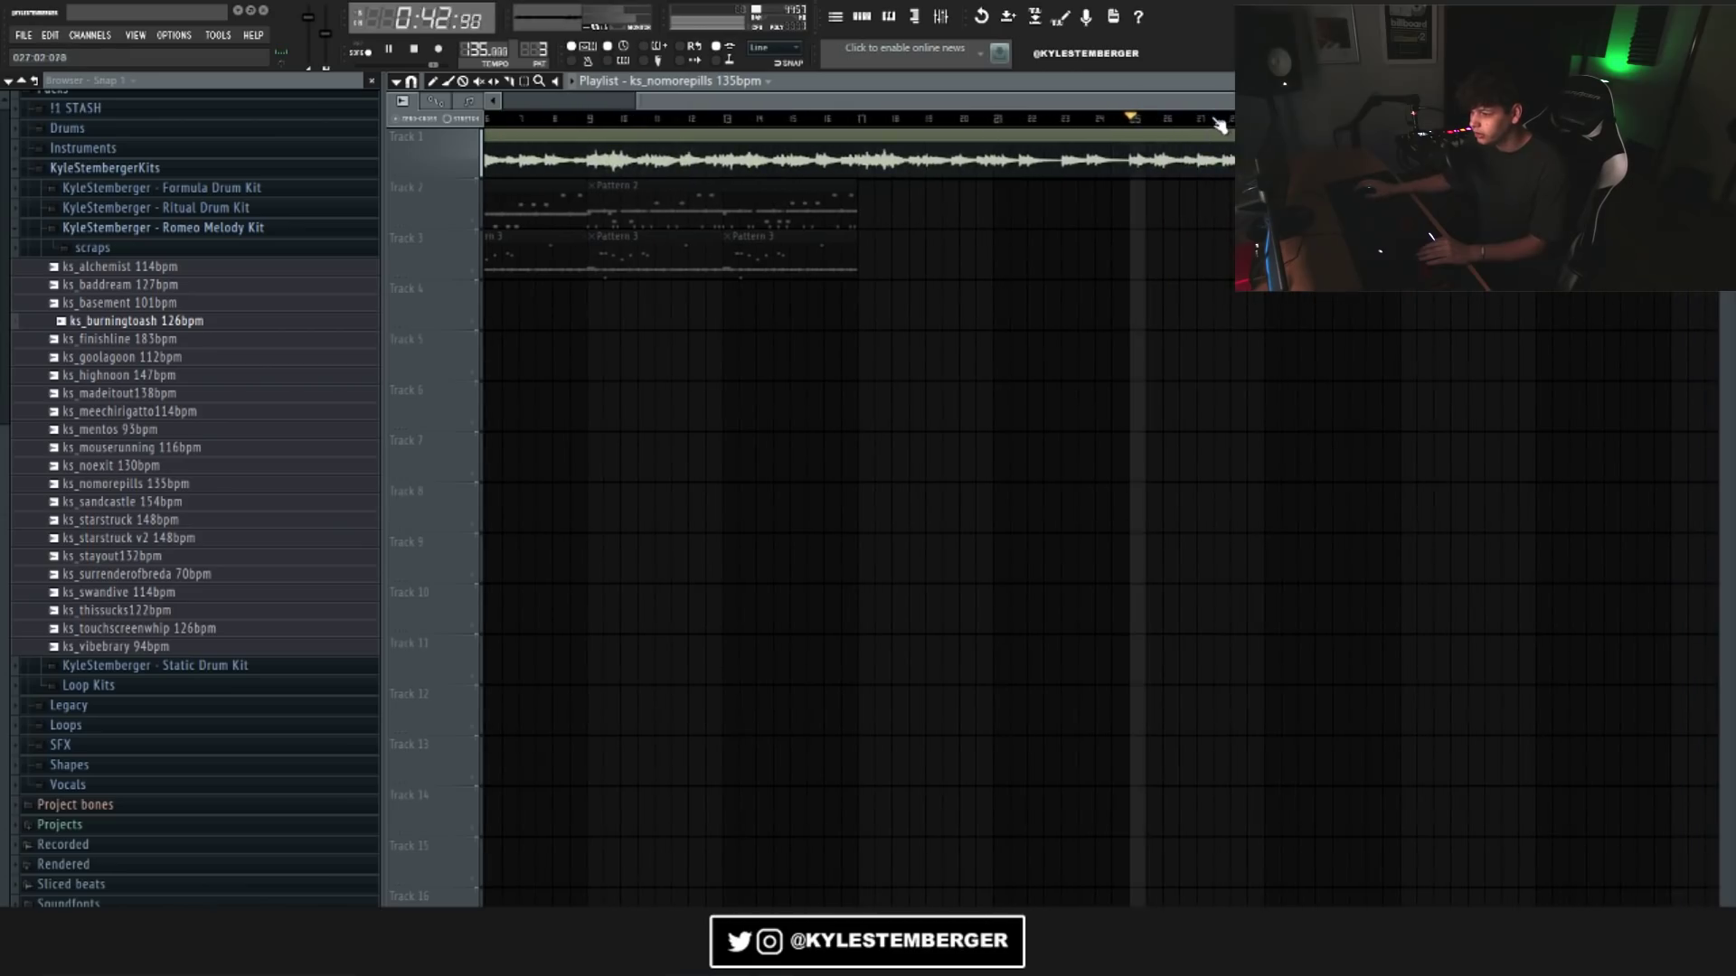
pyautogui.moveTo(626, 103); pyautogui.dragTo(341, 125)
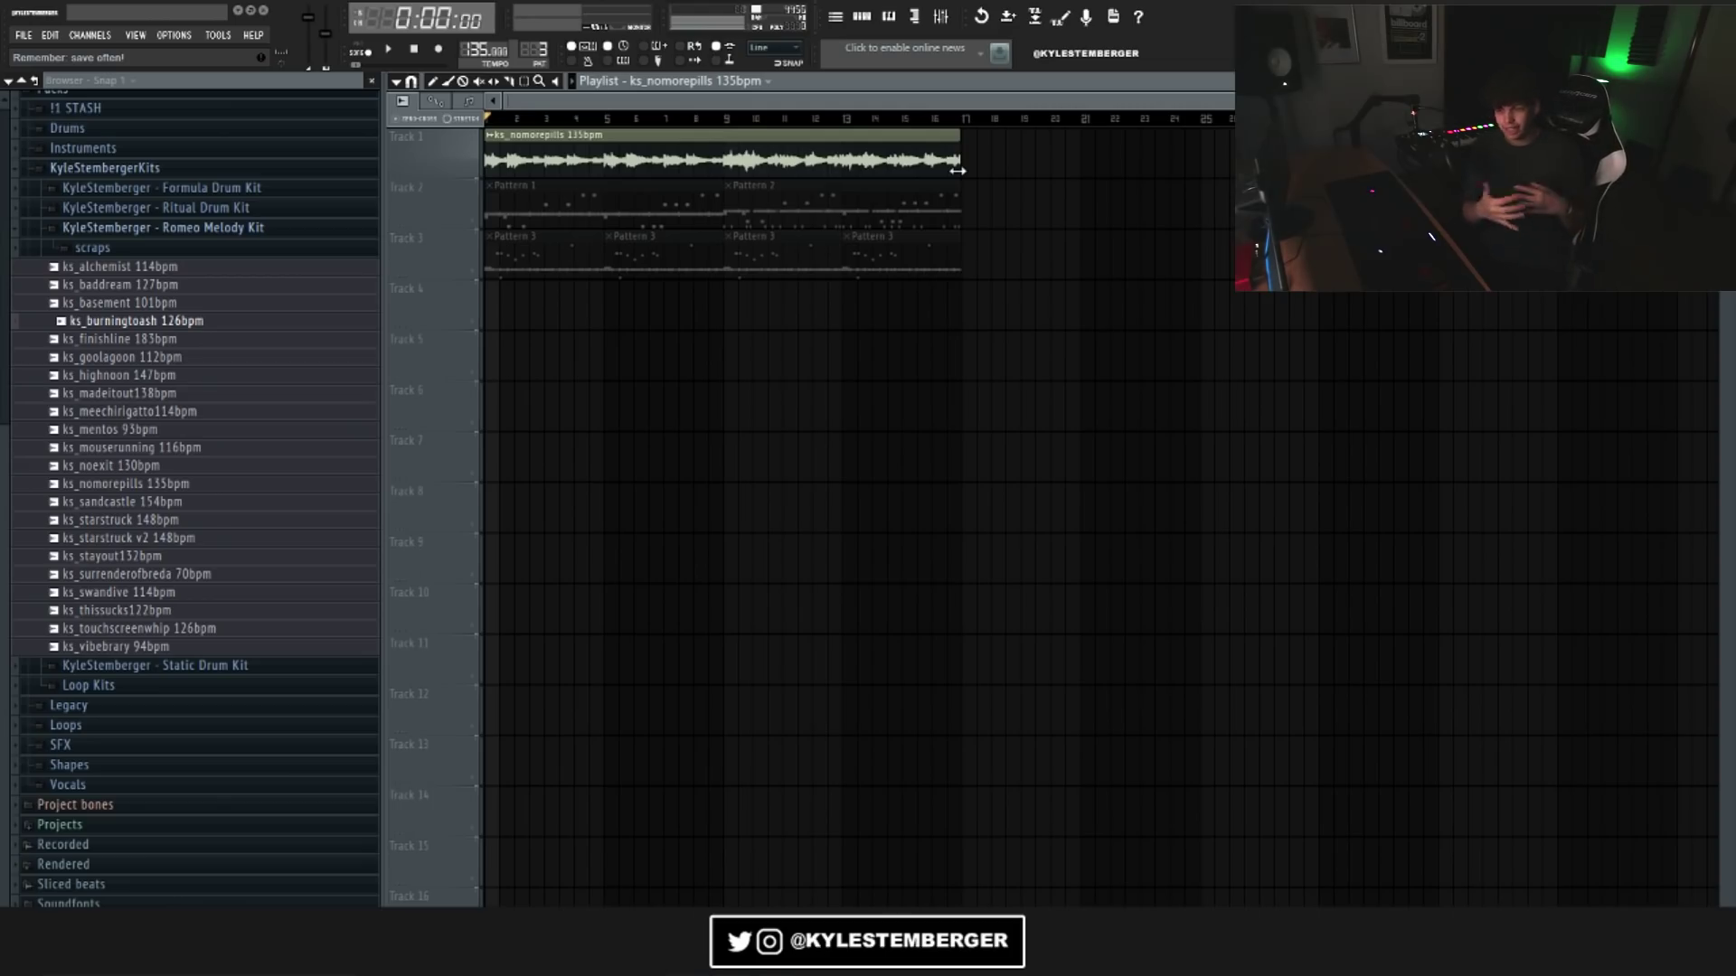
# Select Pattern 2 from its playlist clip and unmute Track 3 with the Pattern 3 clips.
pyautogui.scroll(2, 957, 169)
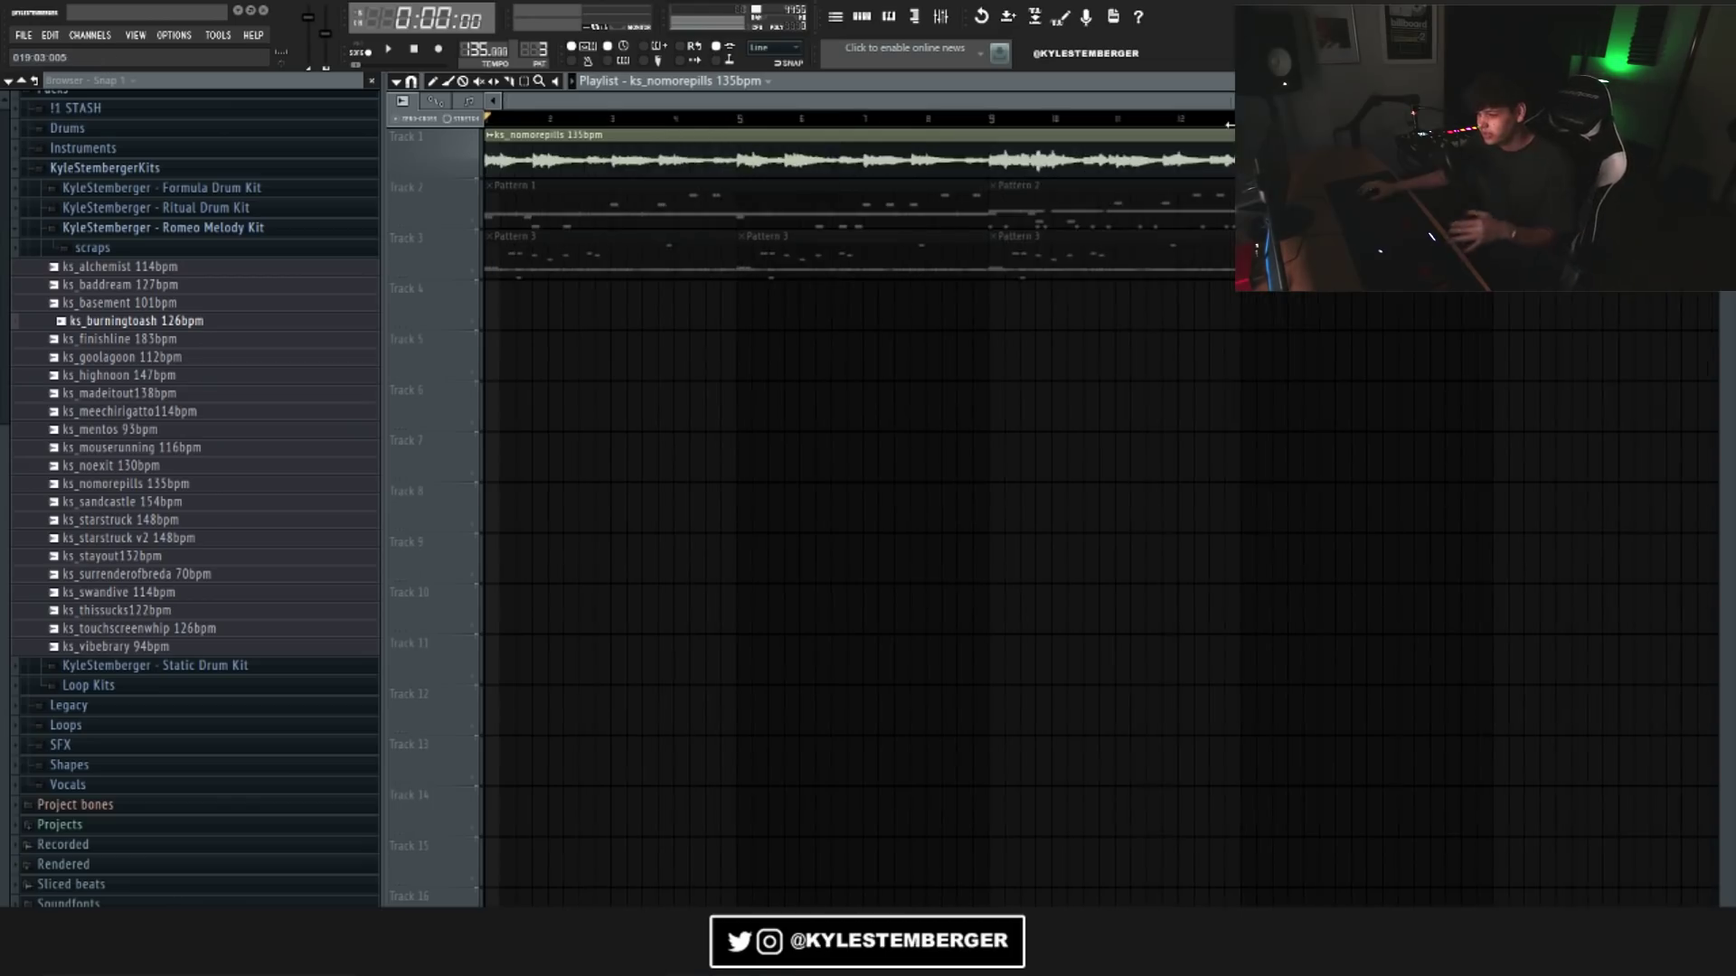
pyautogui.scroll(1, 1059, 157)
pyautogui.scroll(-1, 1059, 157)
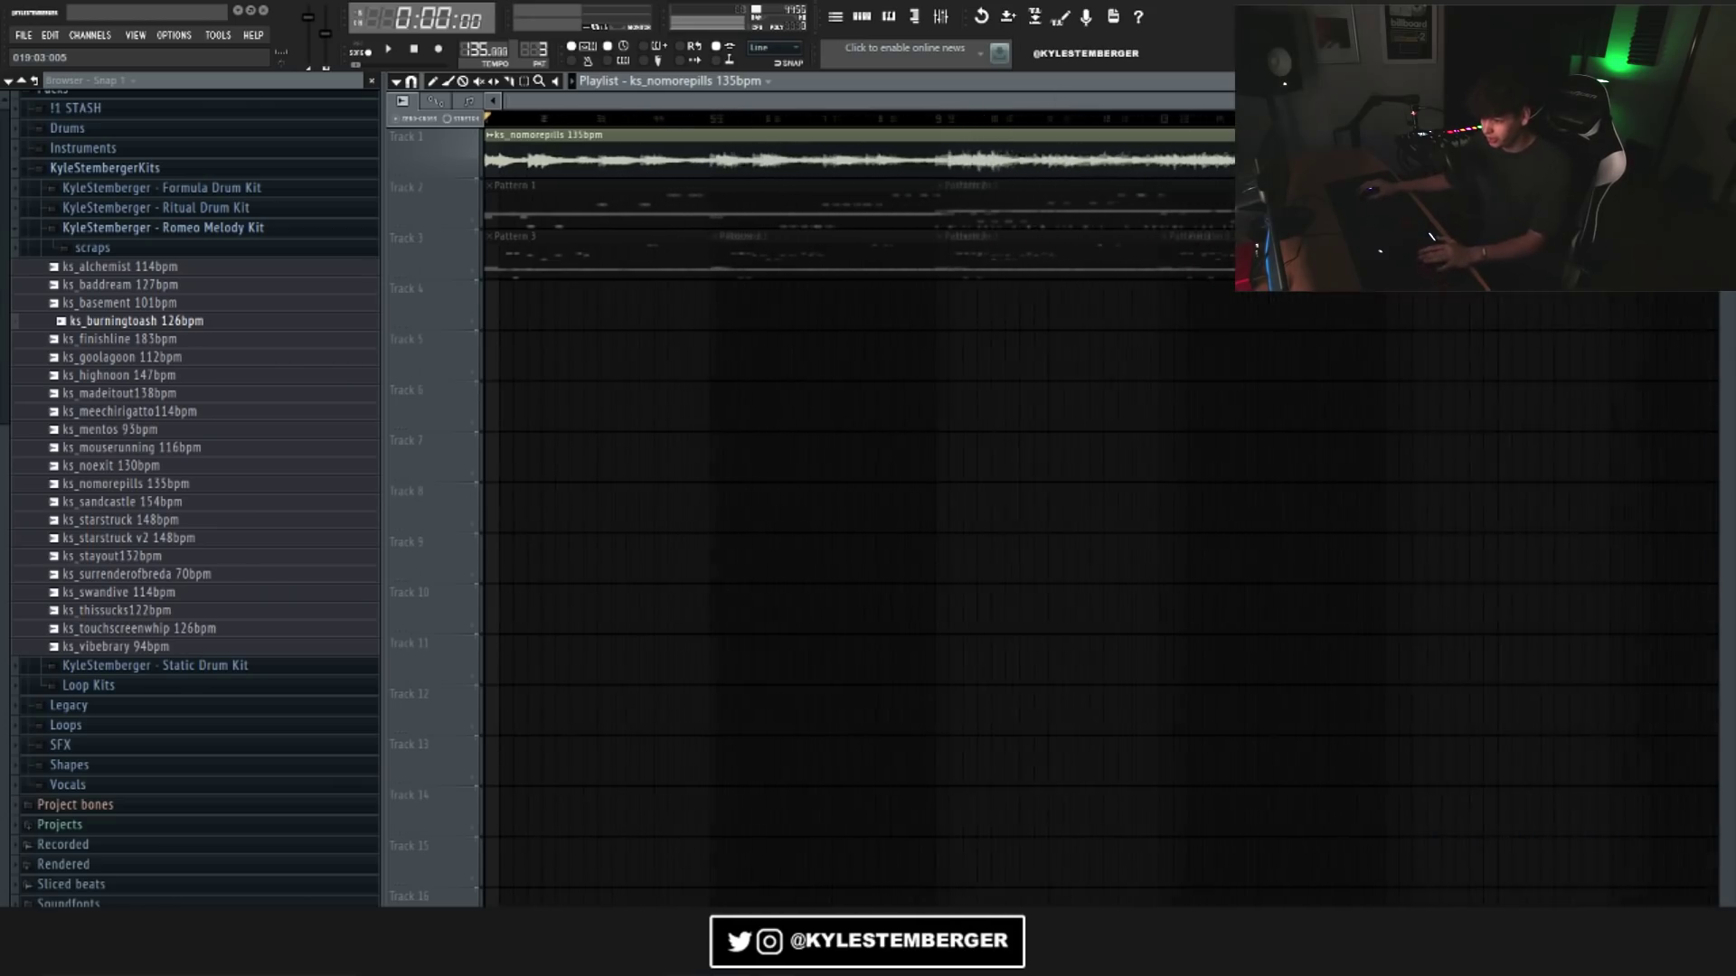
pyautogui.scroll(-2, 1134, 197)
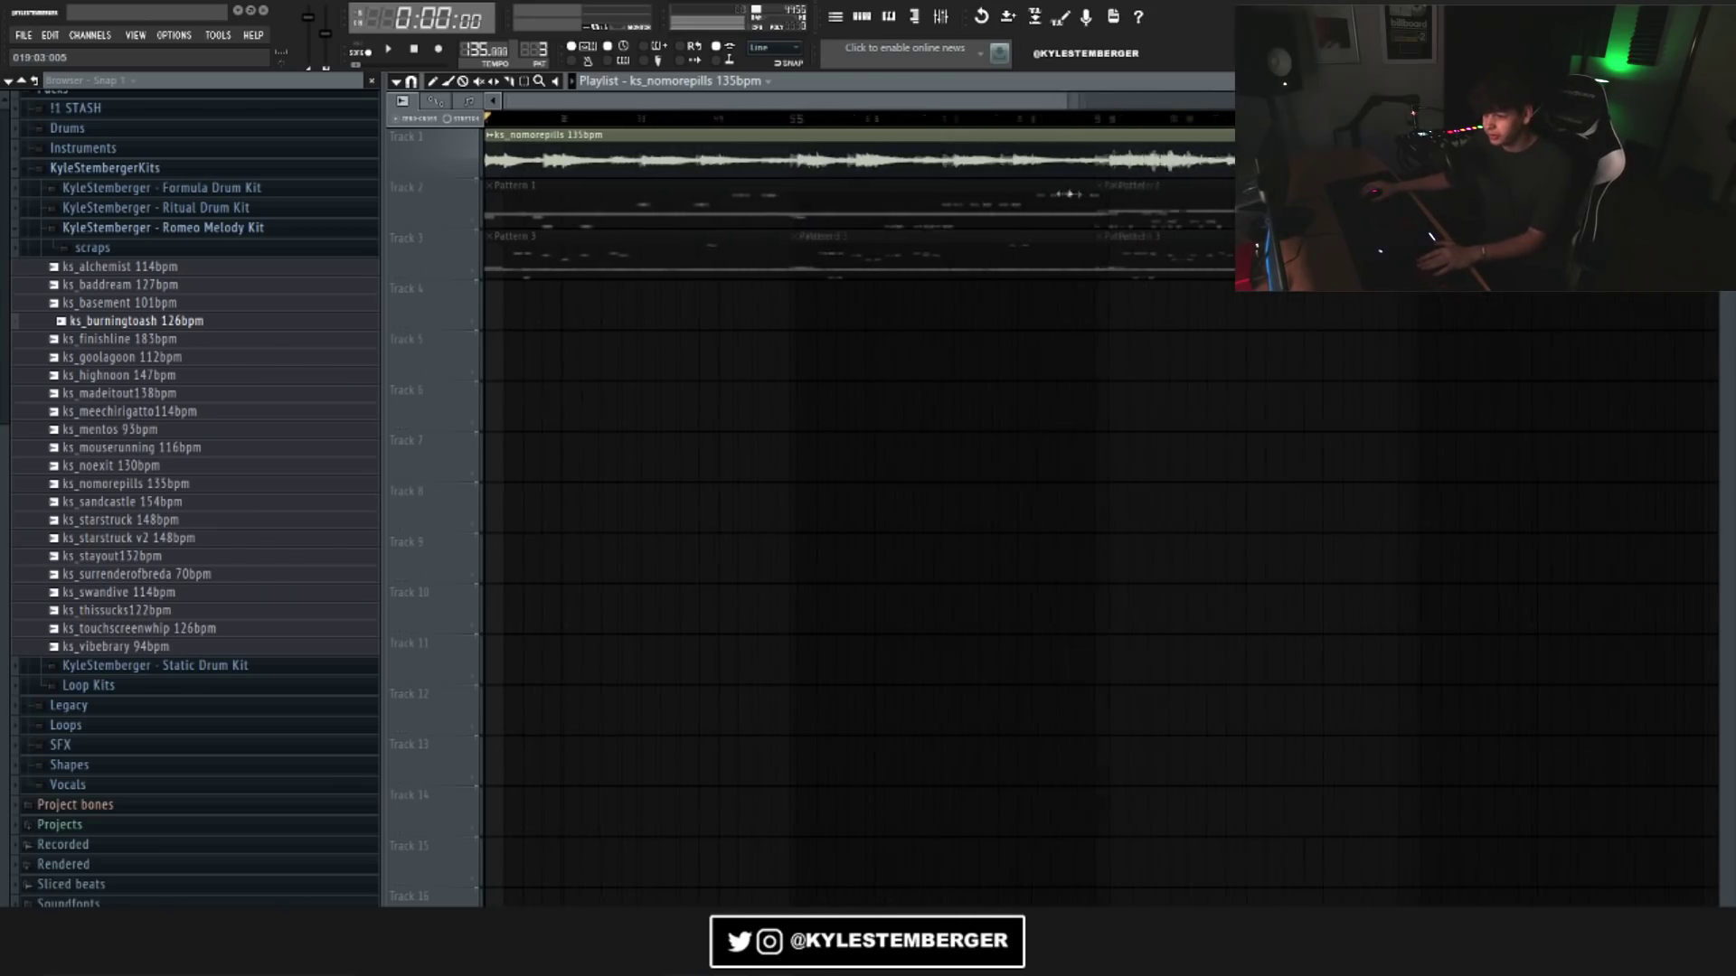
pyautogui.click(1077, 194)
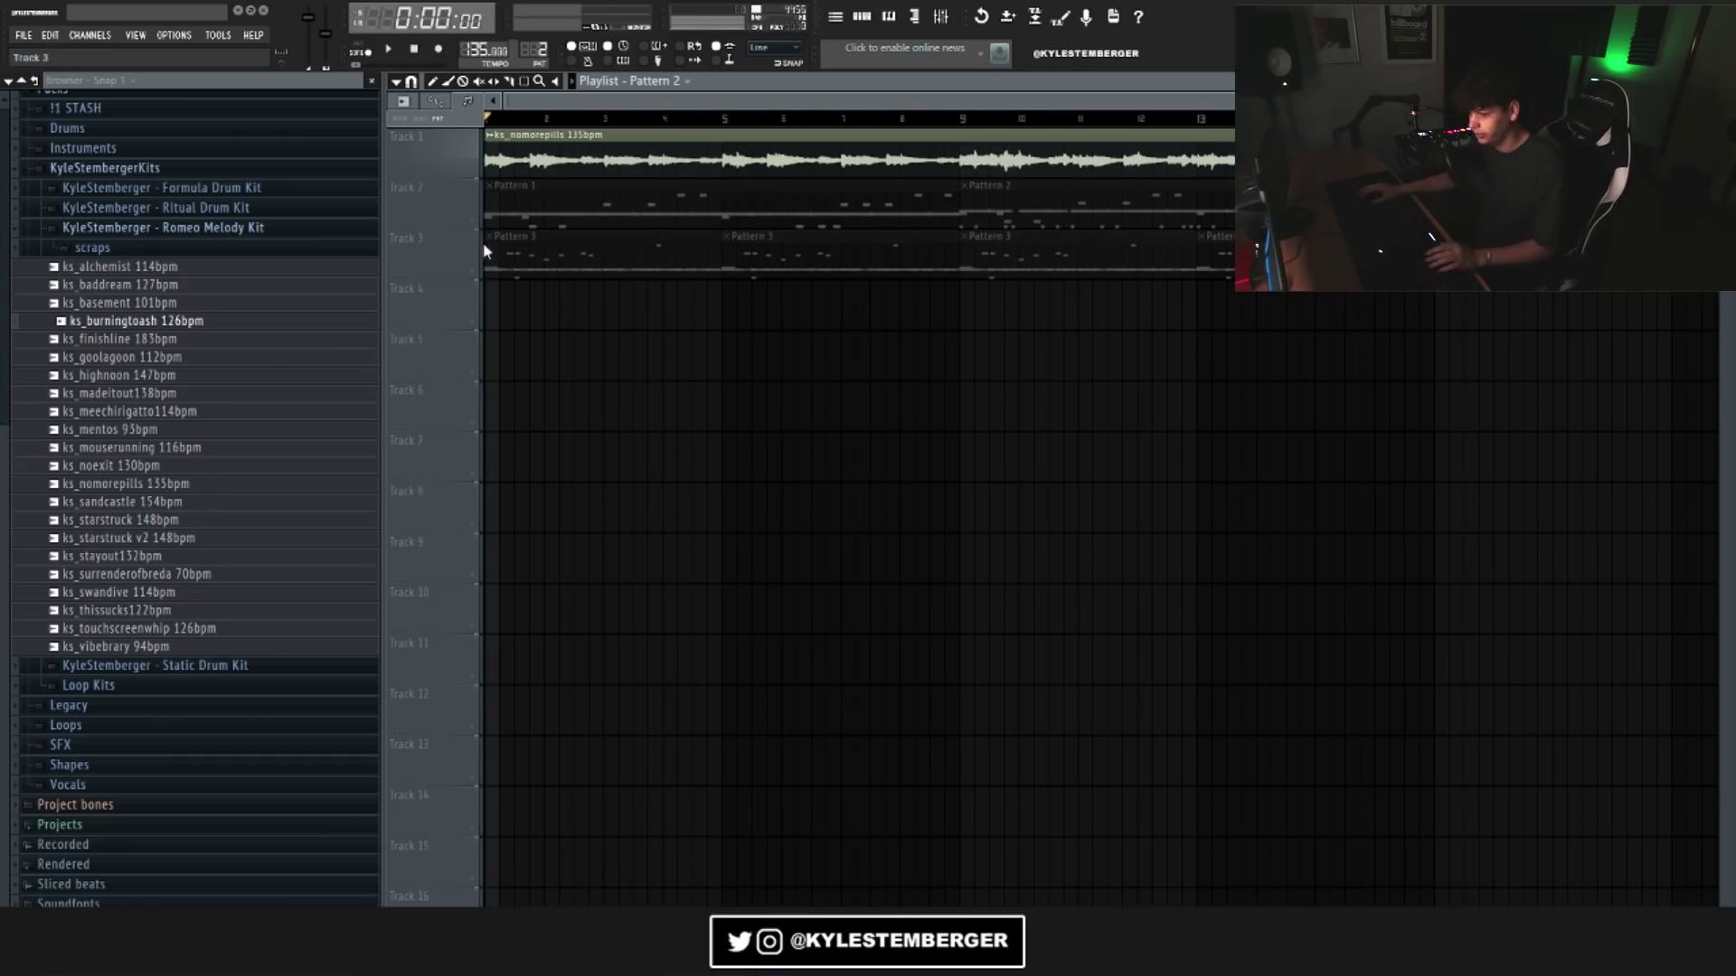
pyautogui.click(477, 262)
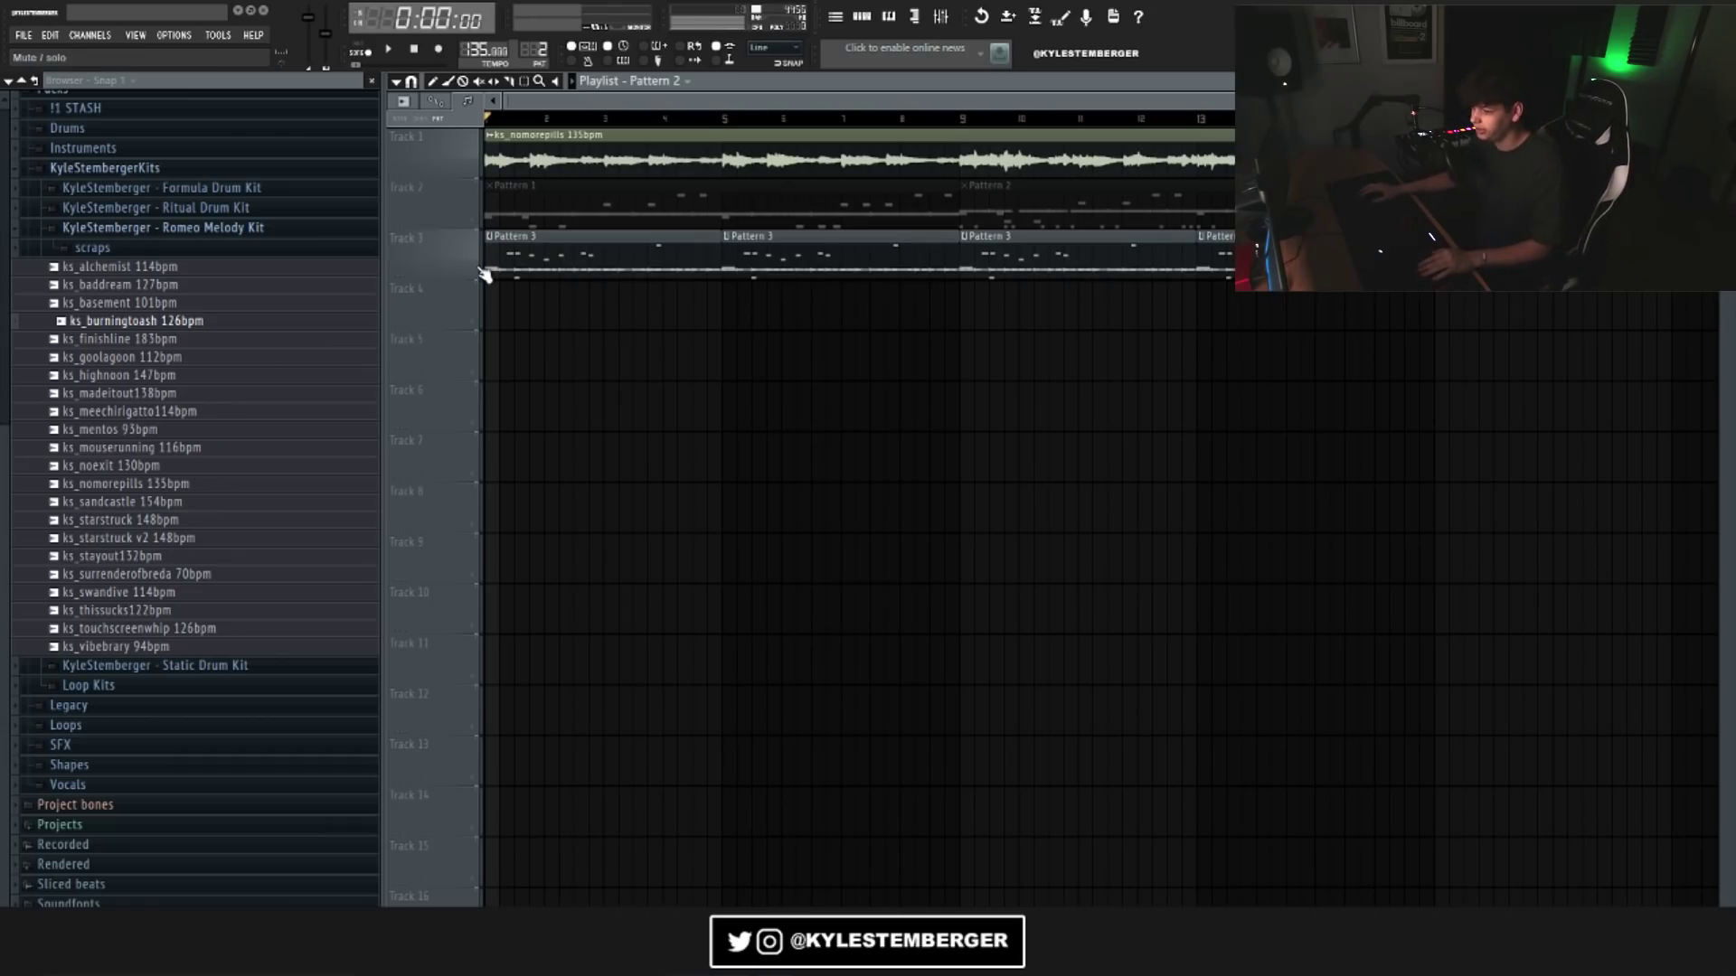
# Show the channel rack and switch the active pattern to Pattern 3.
pyautogui.click(864, 18)
pyautogui.moveTo(876, 271); pyautogui.dragTo(903, 318)
pyautogui.click(888, 322)
pyautogui.click(863, 376)
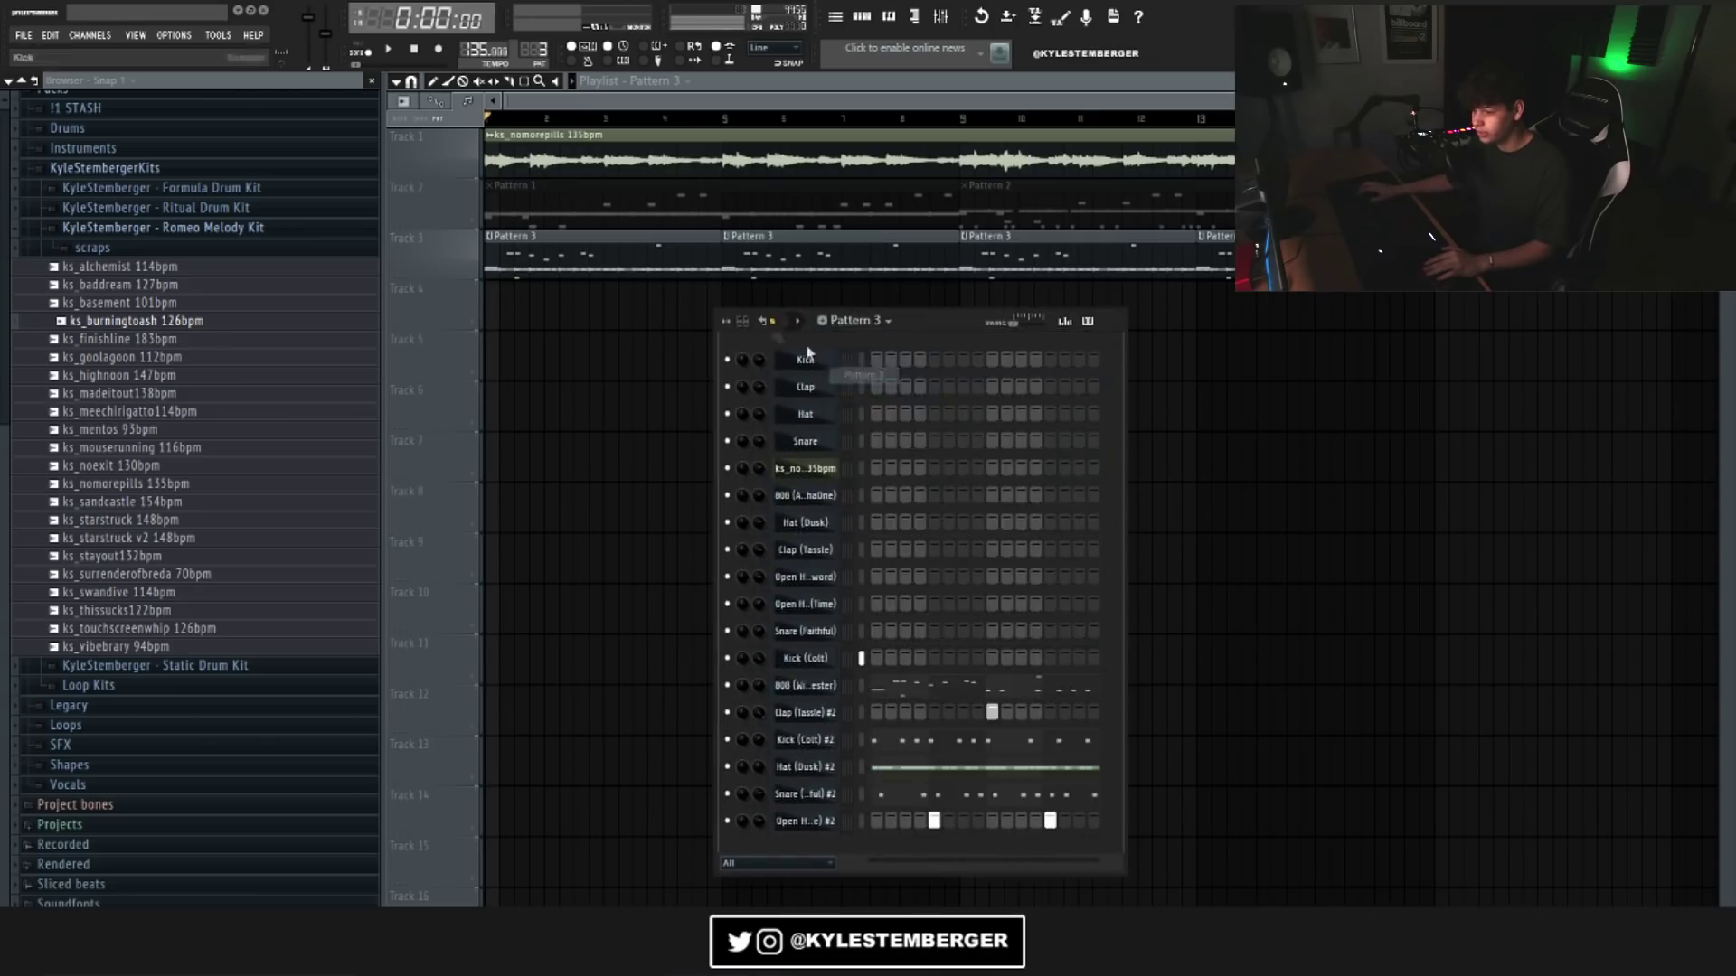
pyautogui.click(659, 268)
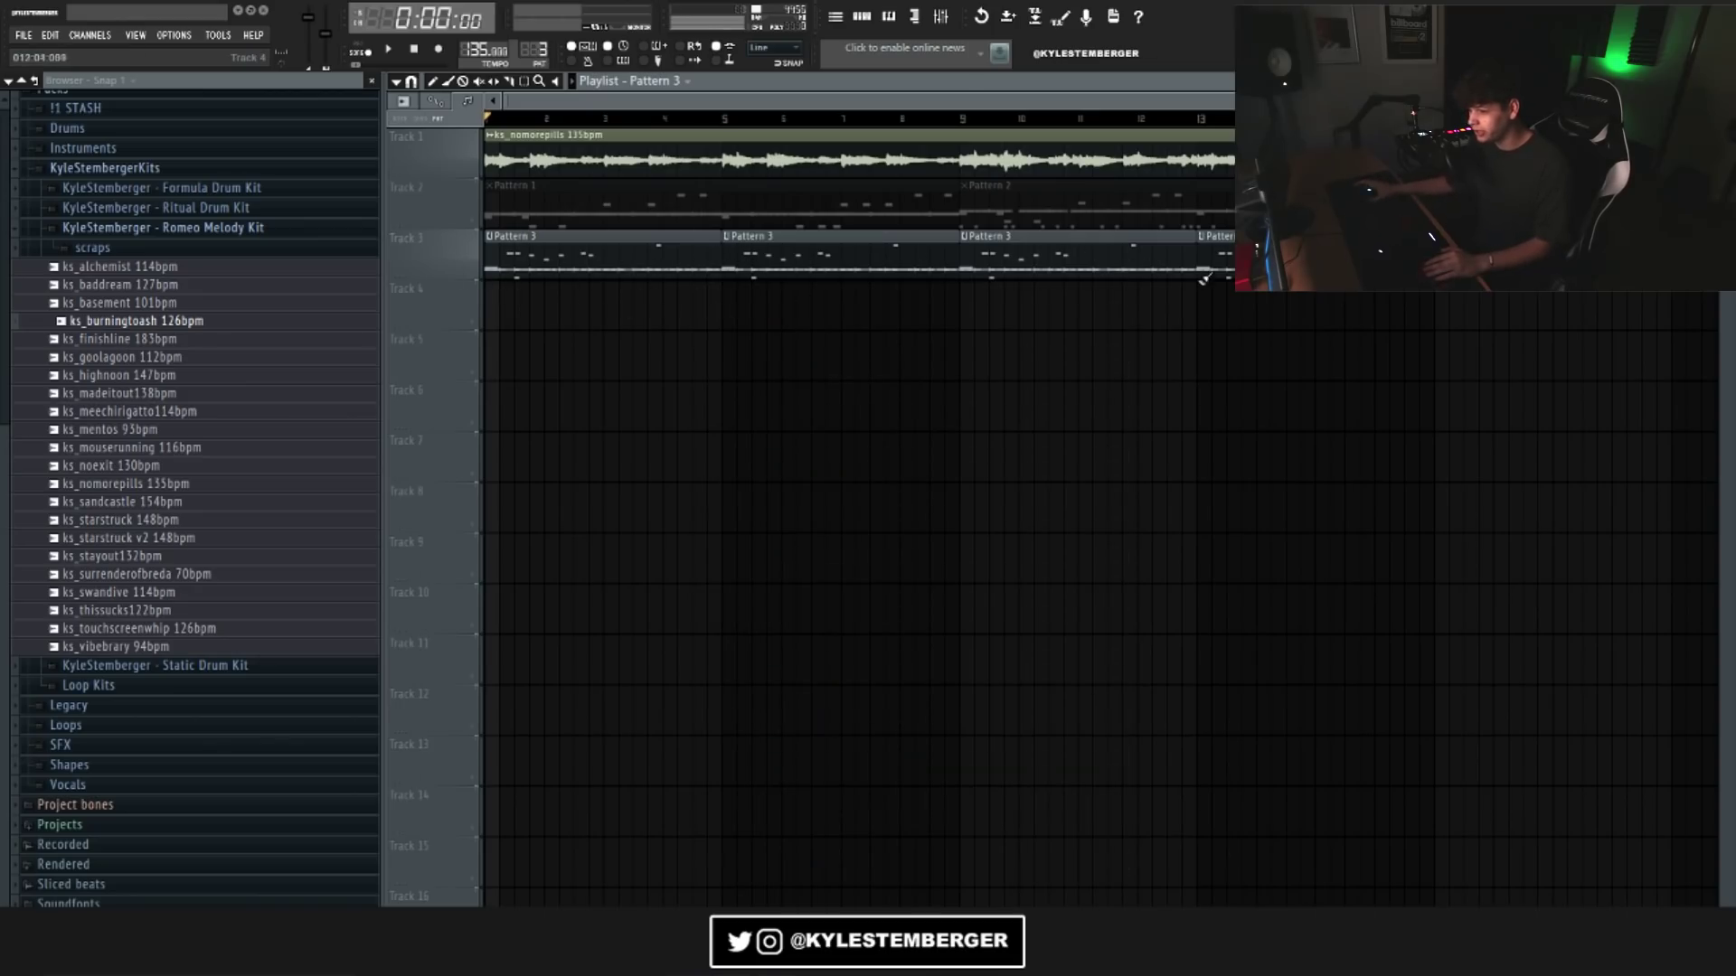
# Play the song with the Pattern 3 channel rack in view to examine its 808, kick, hat and snare channels.
pyautogui.click(940, 18)
pyautogui.moveTo(948, 325); pyautogui.dragTo(1213, 208)
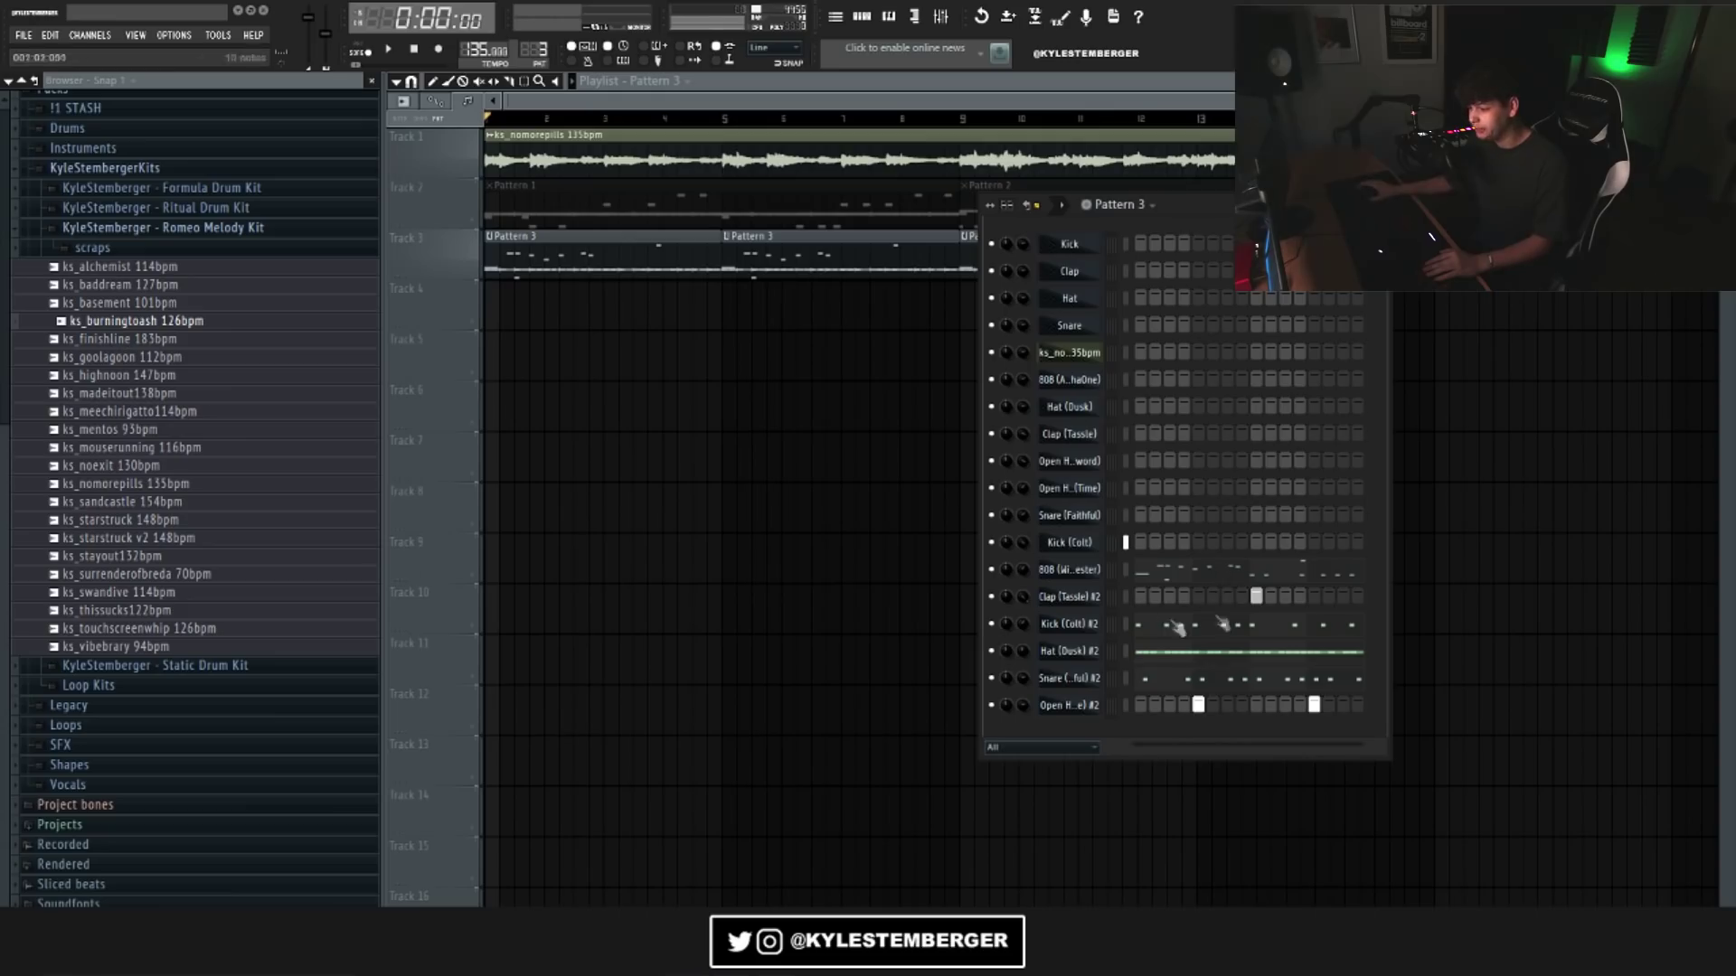
pyautogui.press('space')
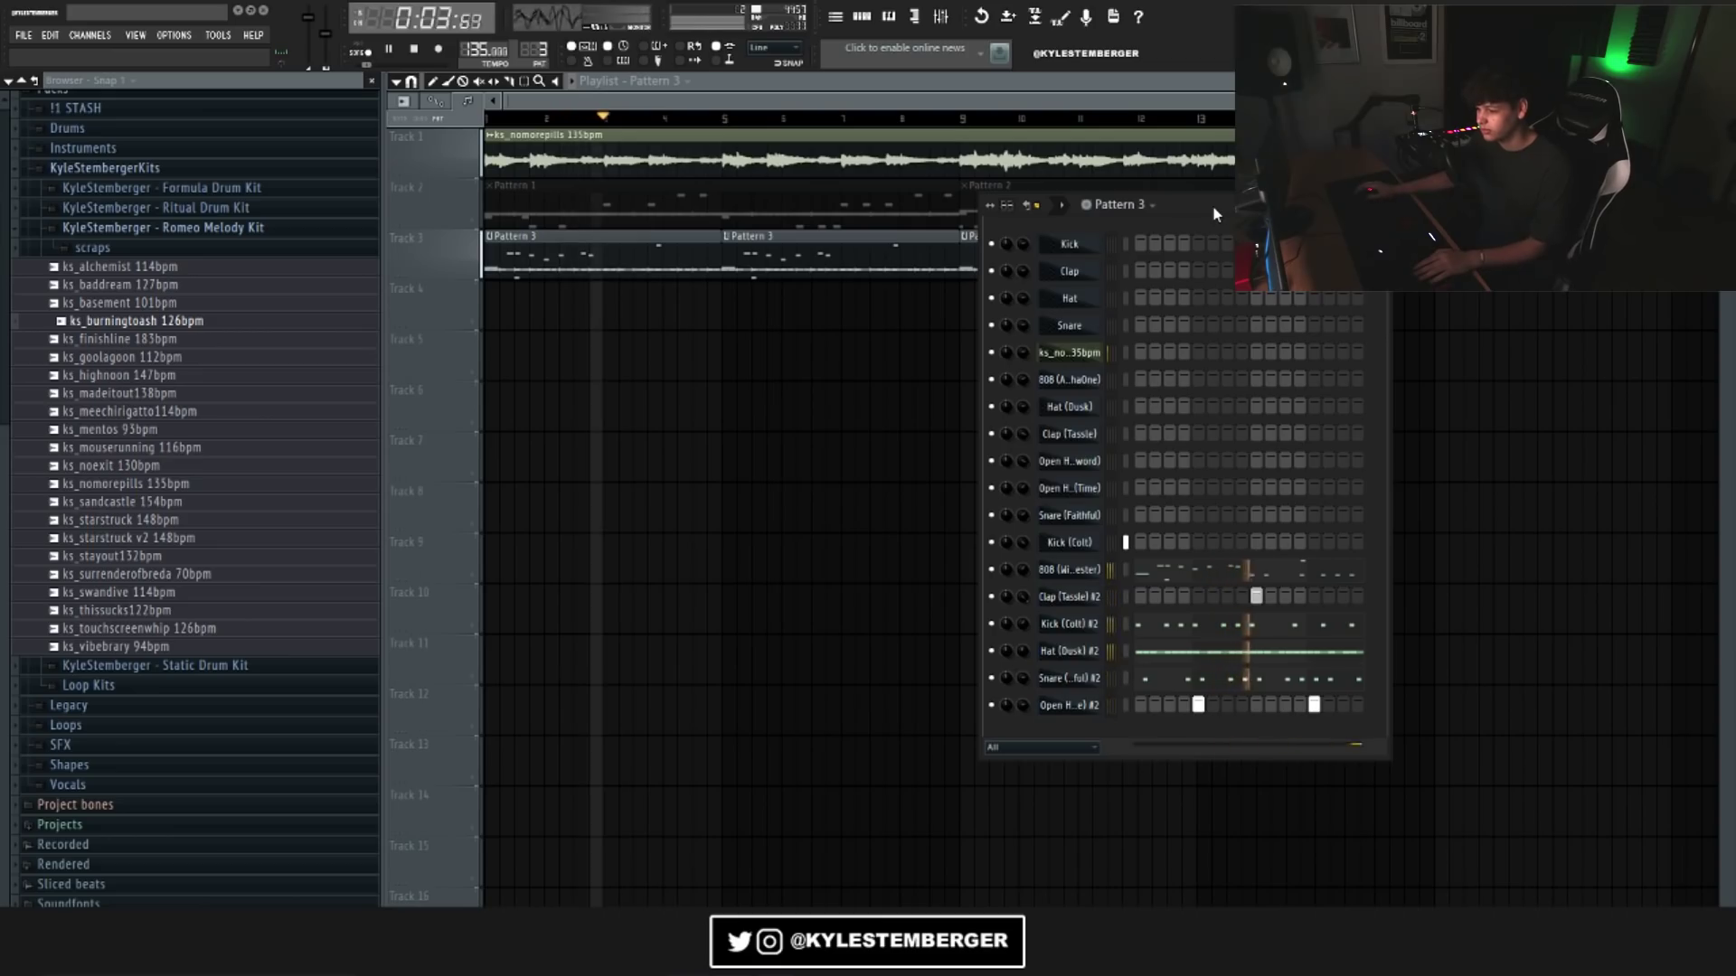
pyautogui.moveTo(1214, 214); pyautogui.dragTo(1117, 164)
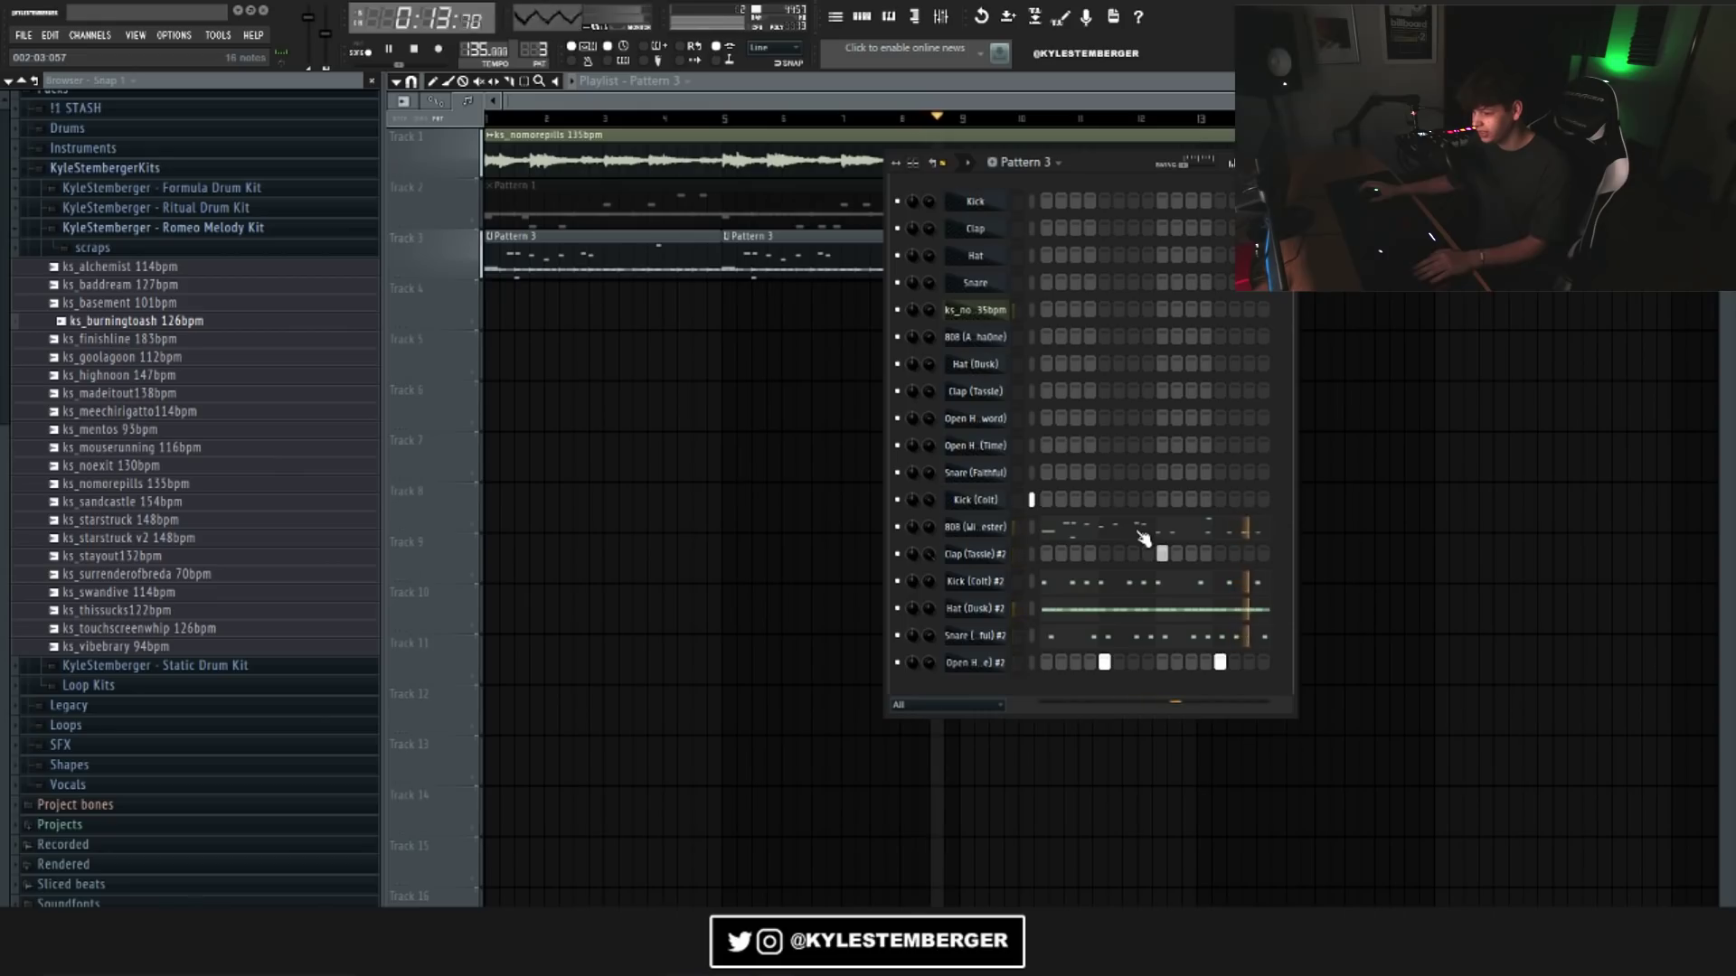
pyautogui.press('space')
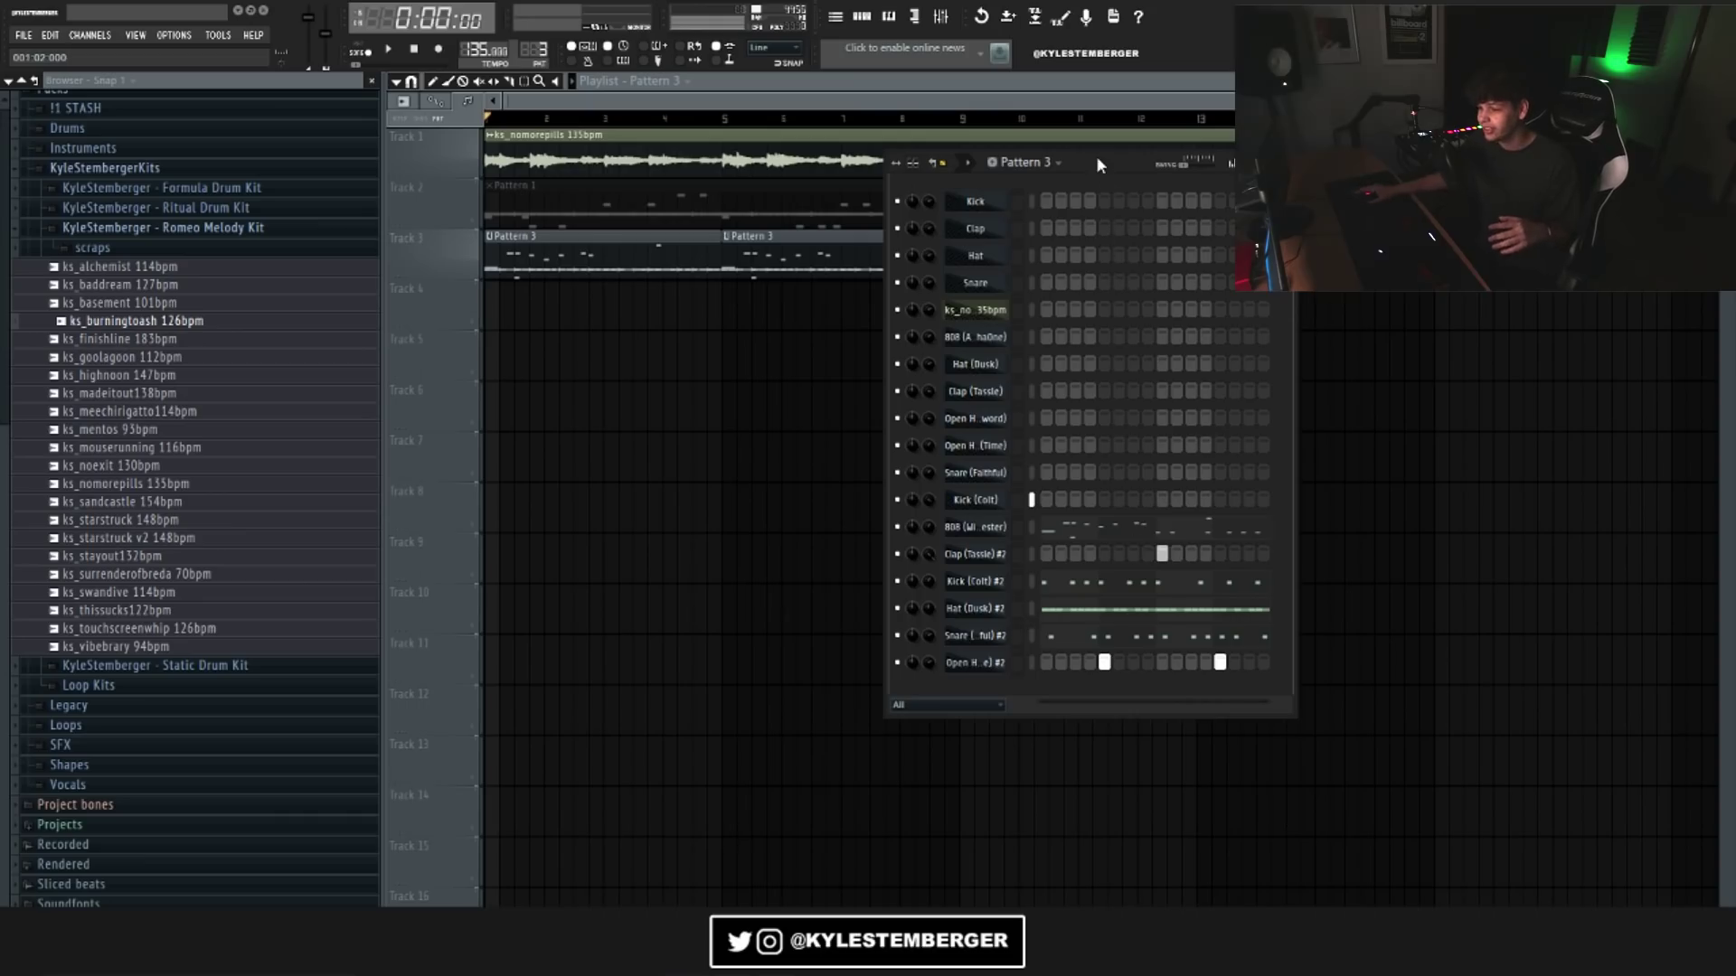
pyautogui.press('F6')
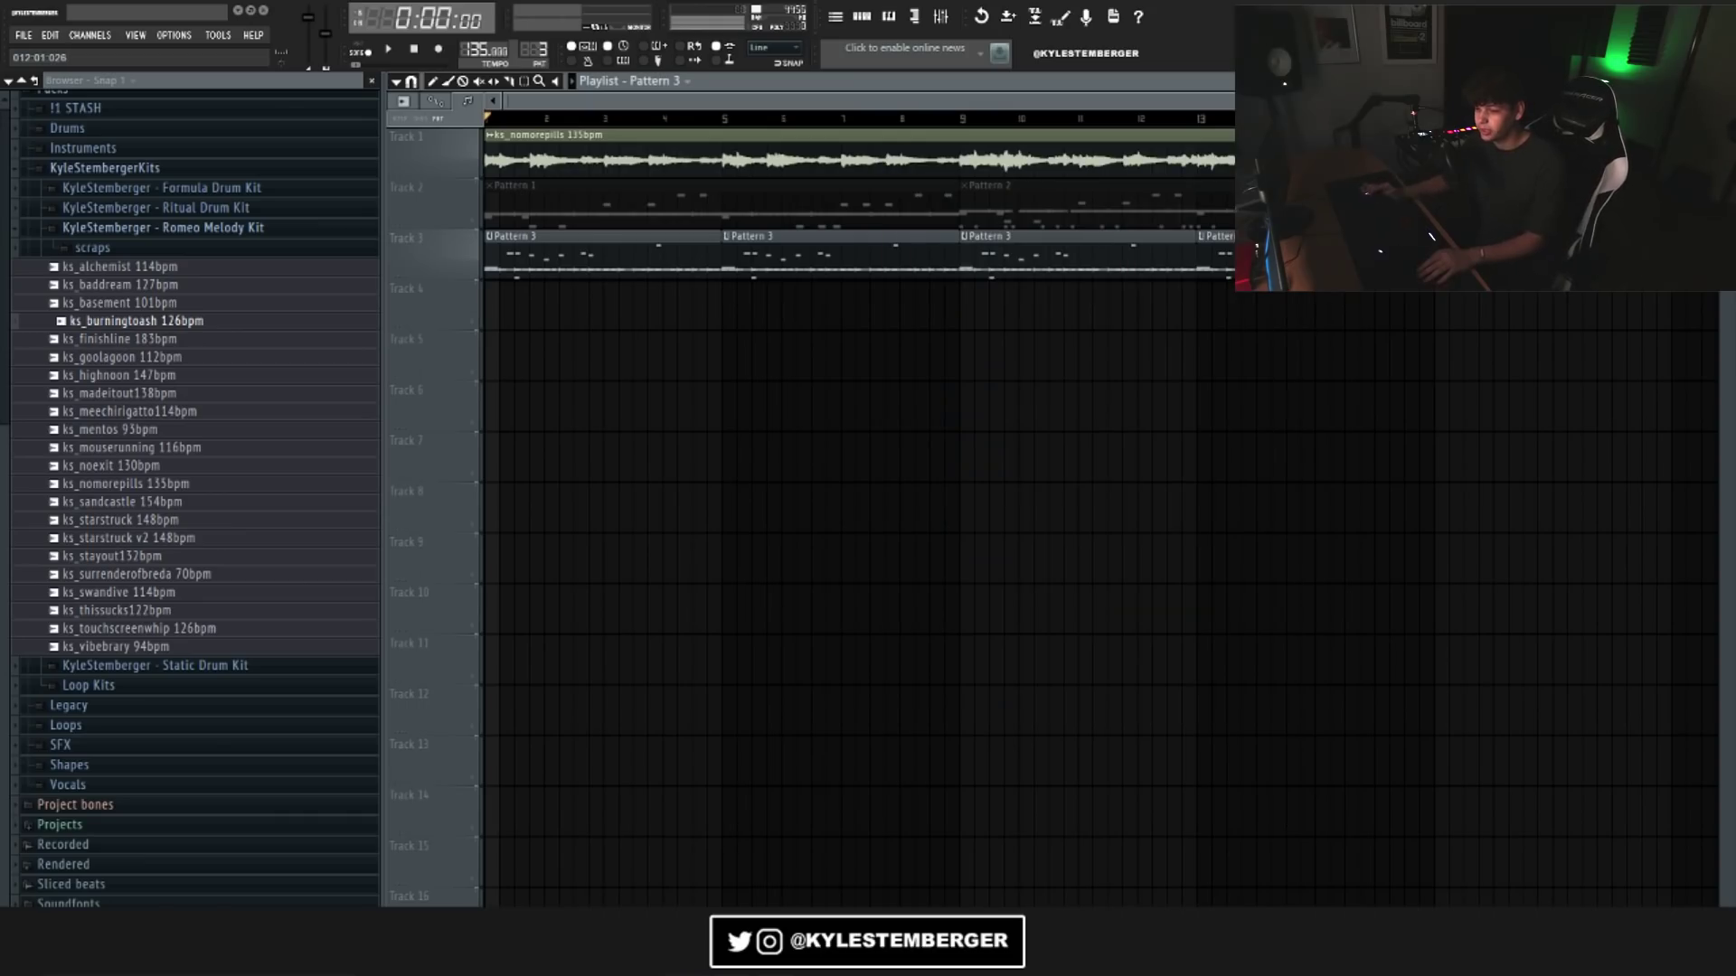
# Listen to the melody together with the Pattern 3 drums from the start of the playlist.
pyautogui.scroll(2, 822, 212)
pyautogui.press('space')
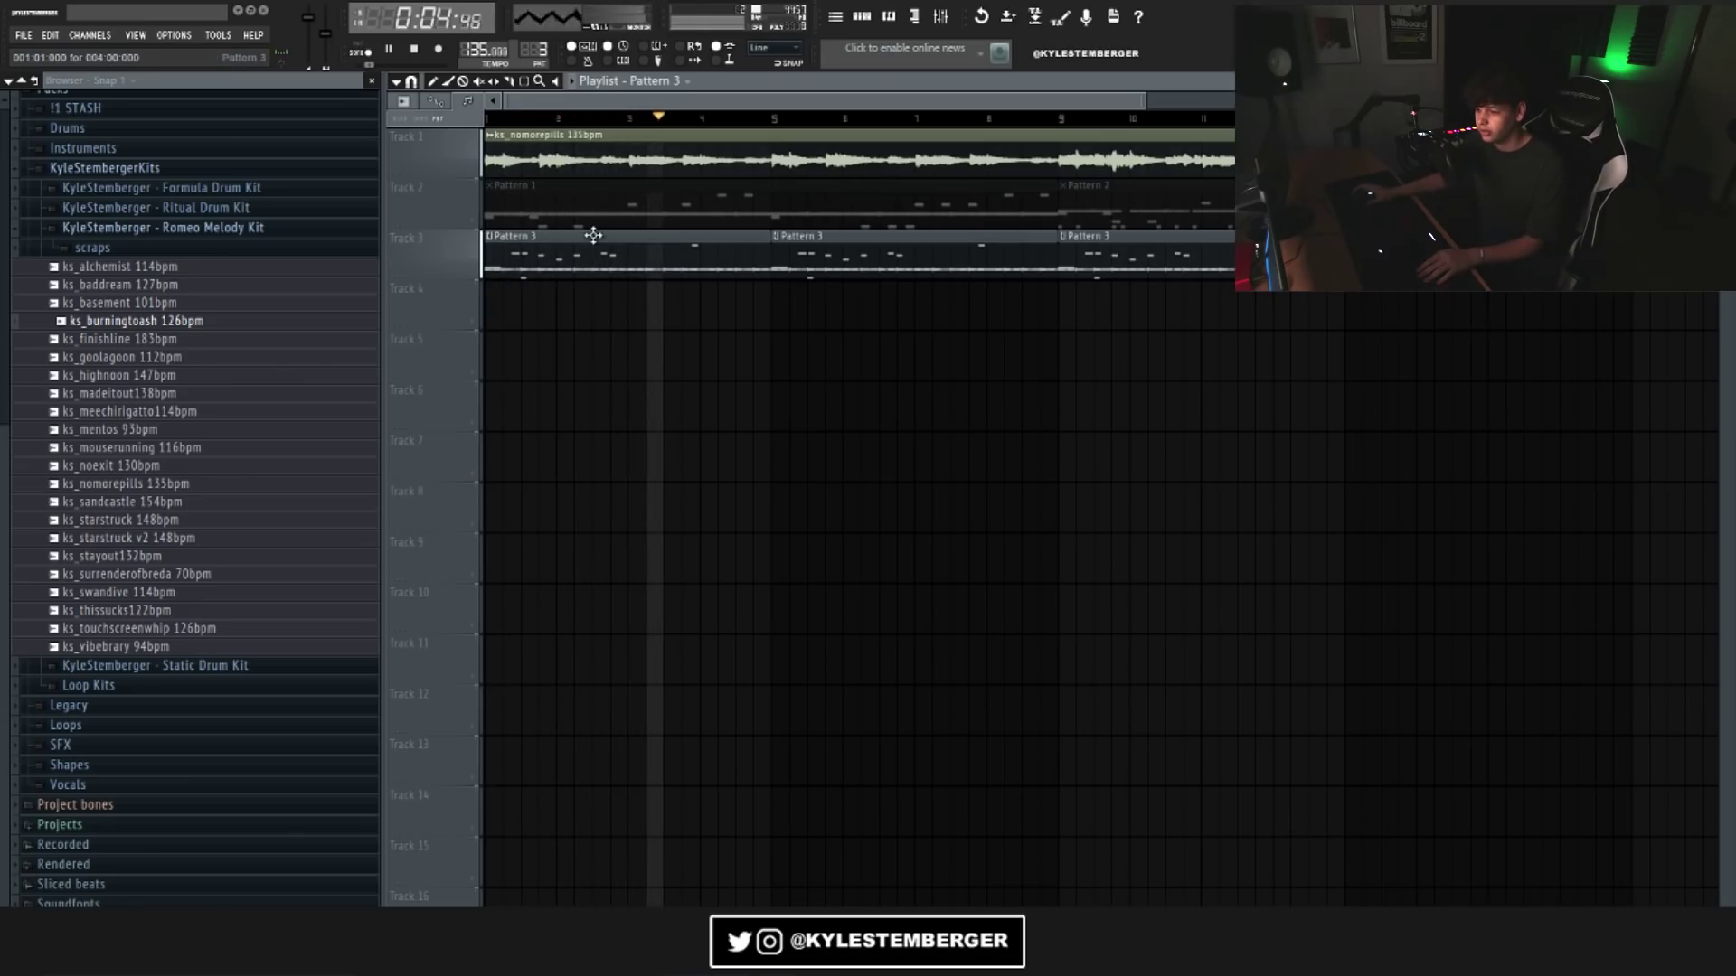
pyautogui.press('space')
# Unmute Track 2, mute Track 3, and view the whole arrangement during playback.
pyautogui.click(473, 224)
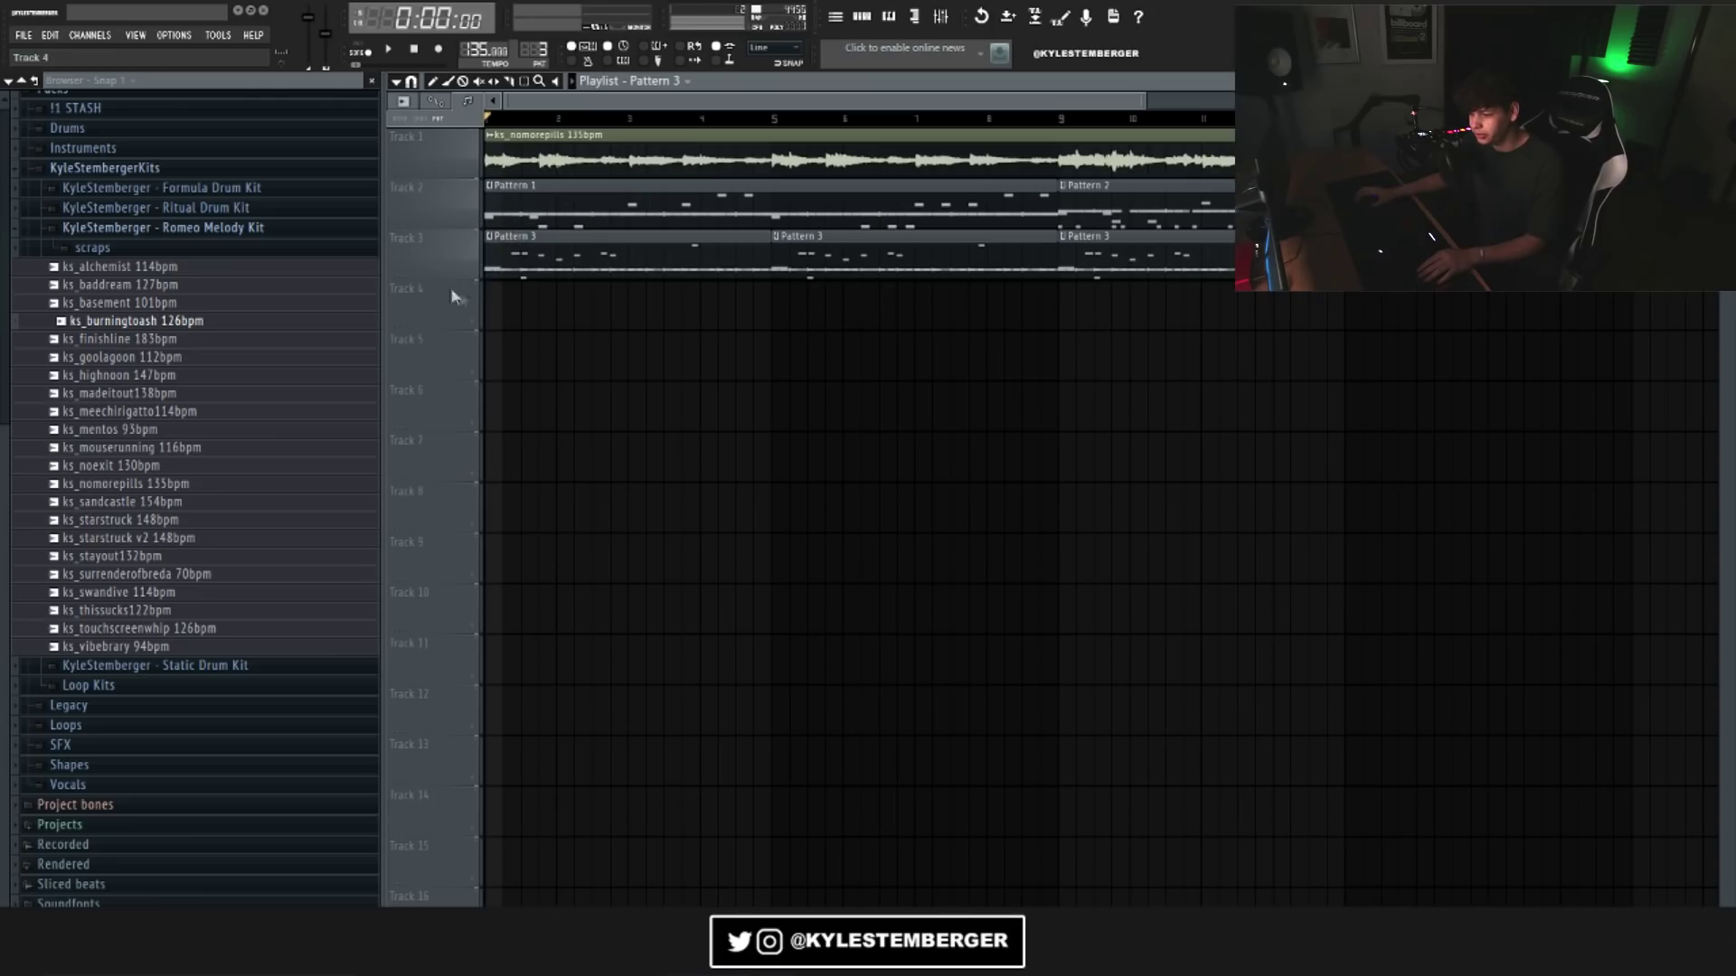
pyautogui.click(474, 275)
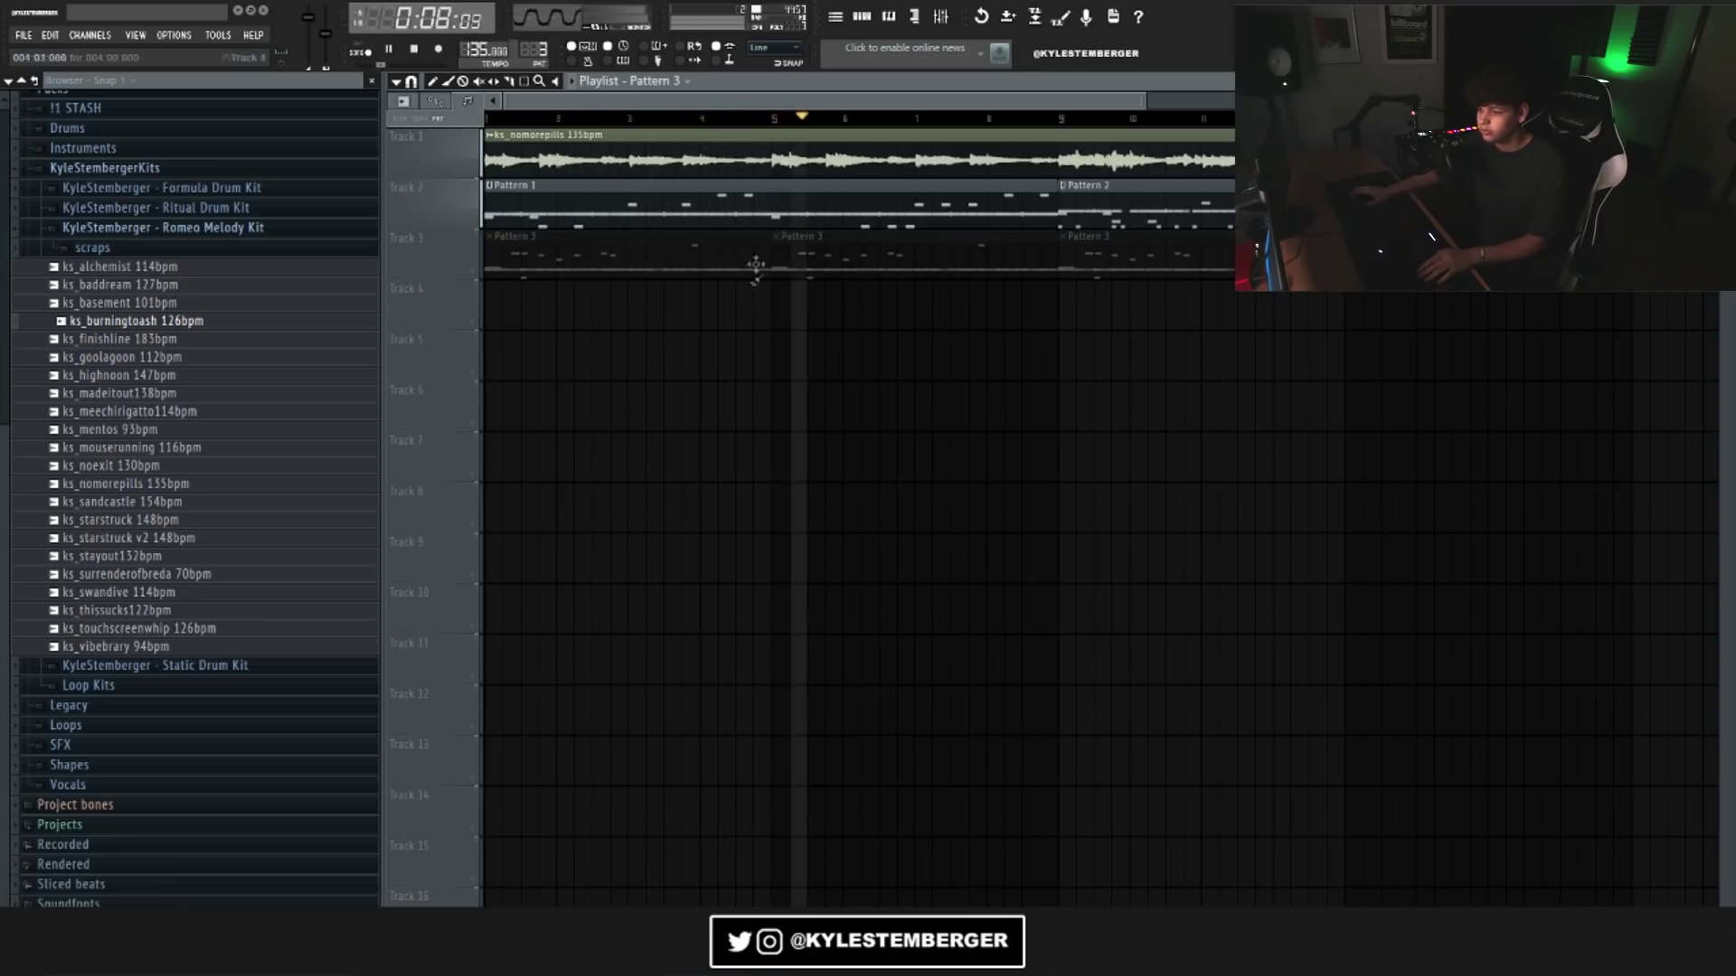
pyautogui.moveTo(1143, 101); pyautogui.dragTo(1608, 103)
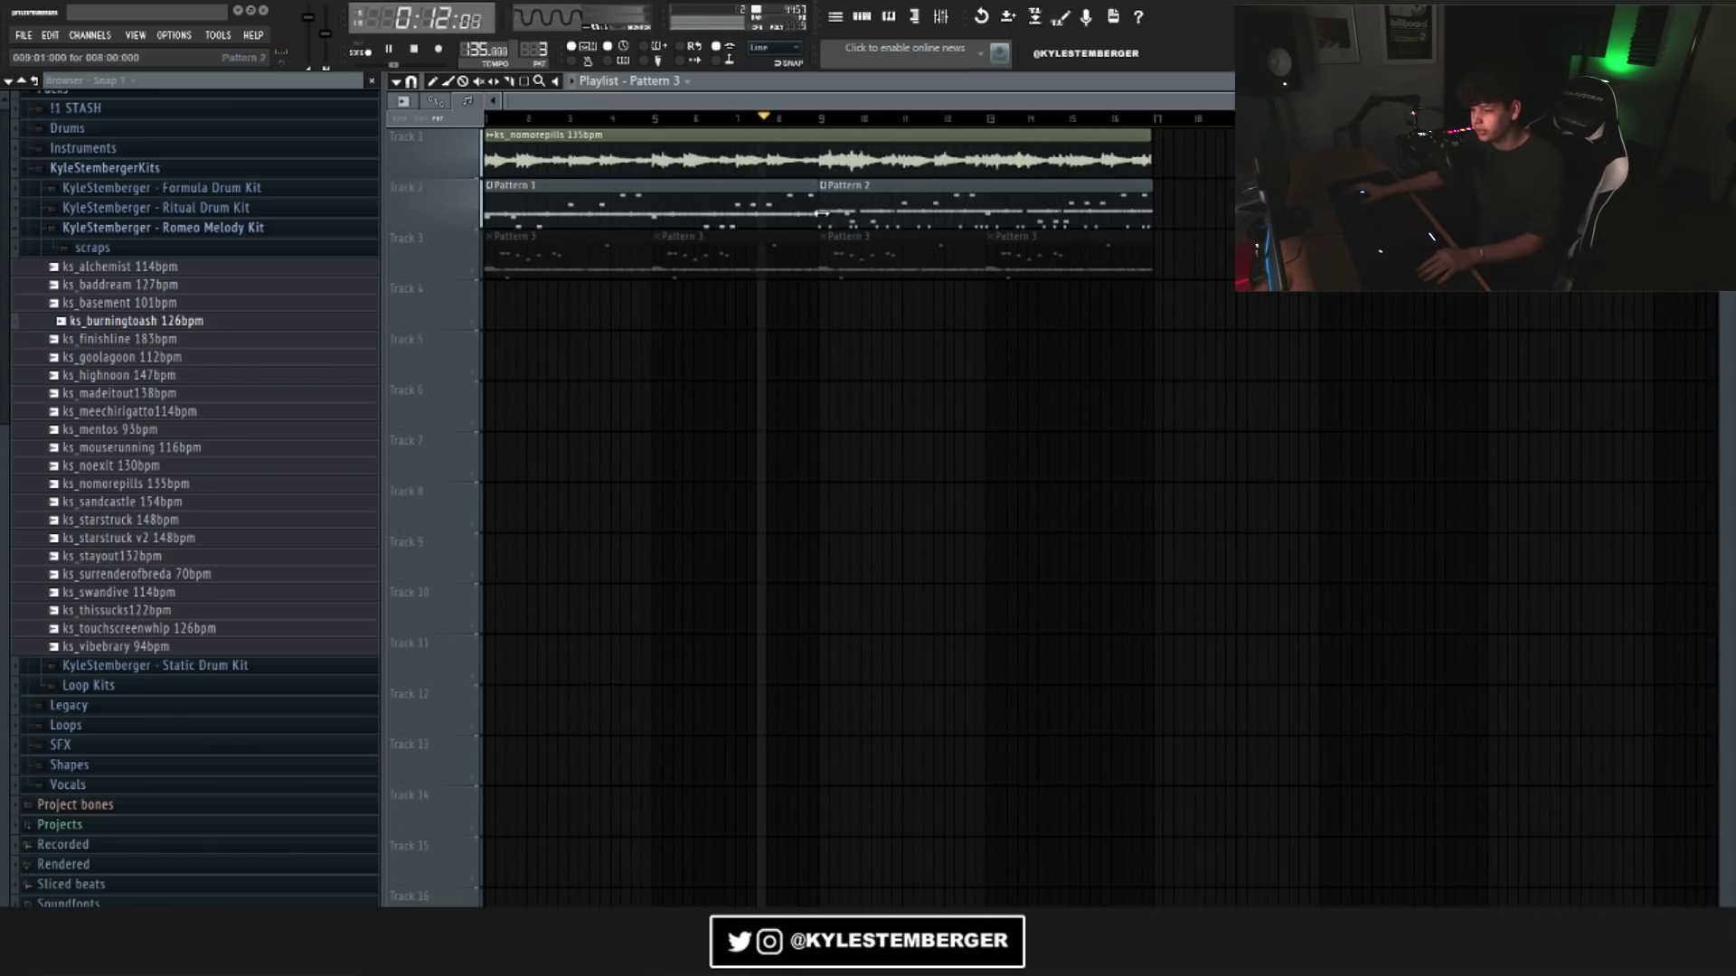
# Show the channel rack for Pattern 2 and move it clear of the playlist clips.
pyautogui.click(866, 15)
pyautogui.click(1044, 173)
pyautogui.click(1054, 210)
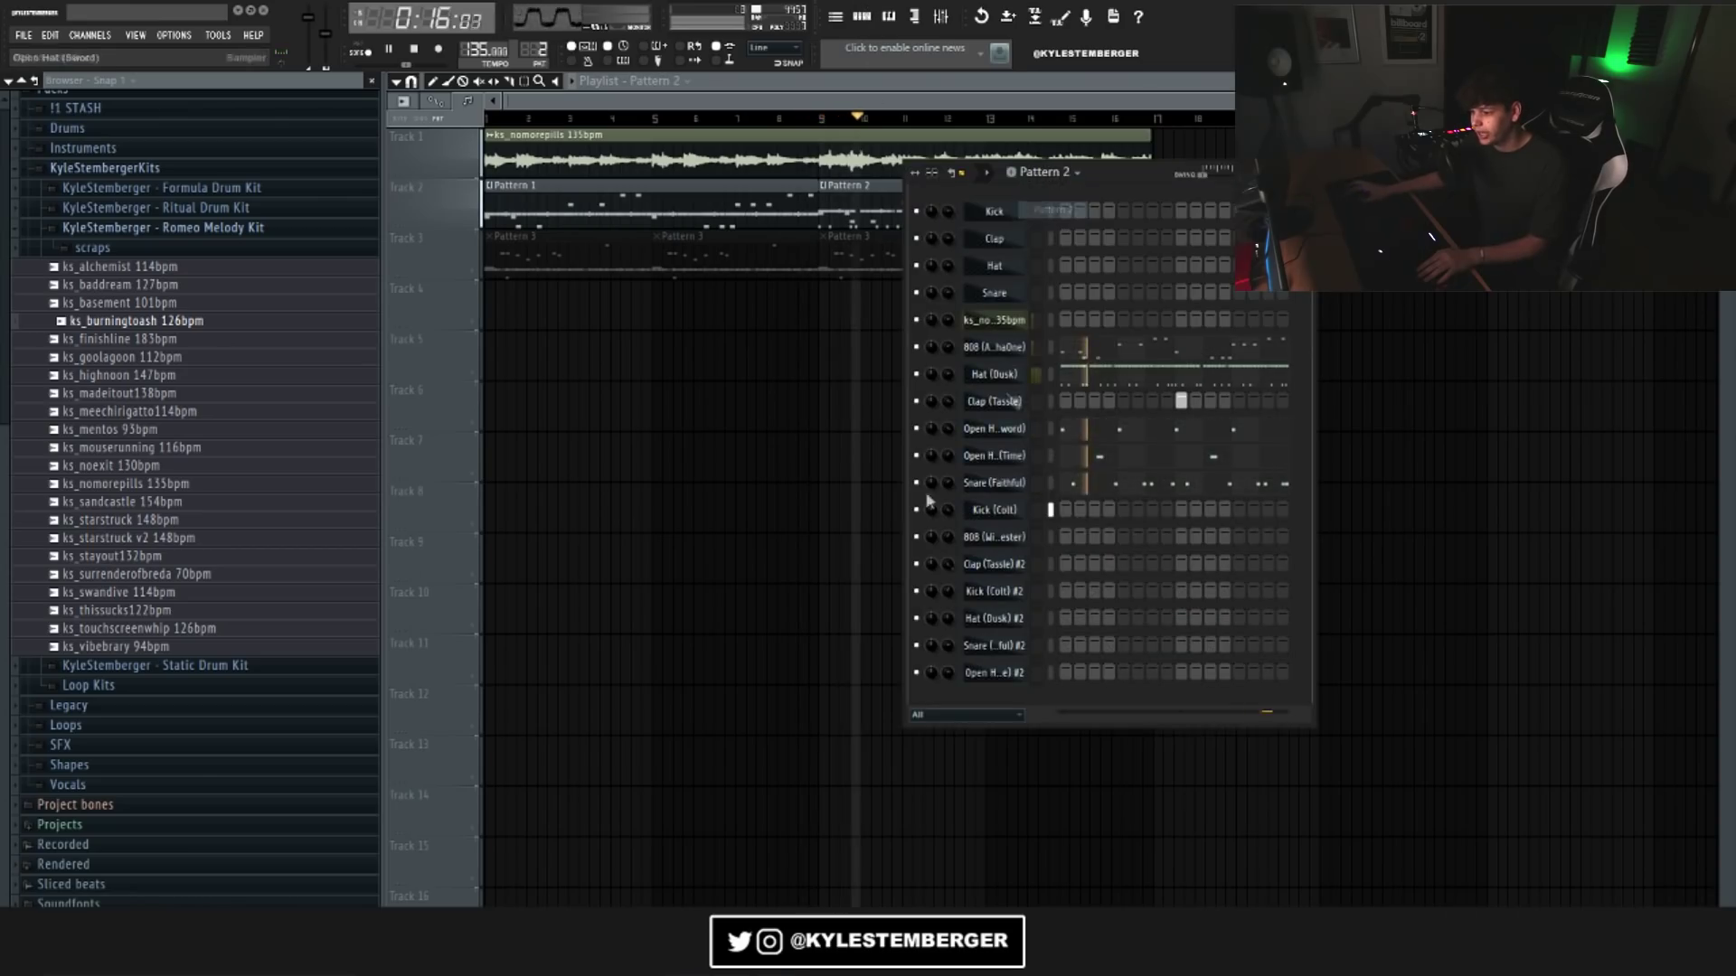
pyautogui.moveTo(1130, 169); pyautogui.dragTo(1077, 269)
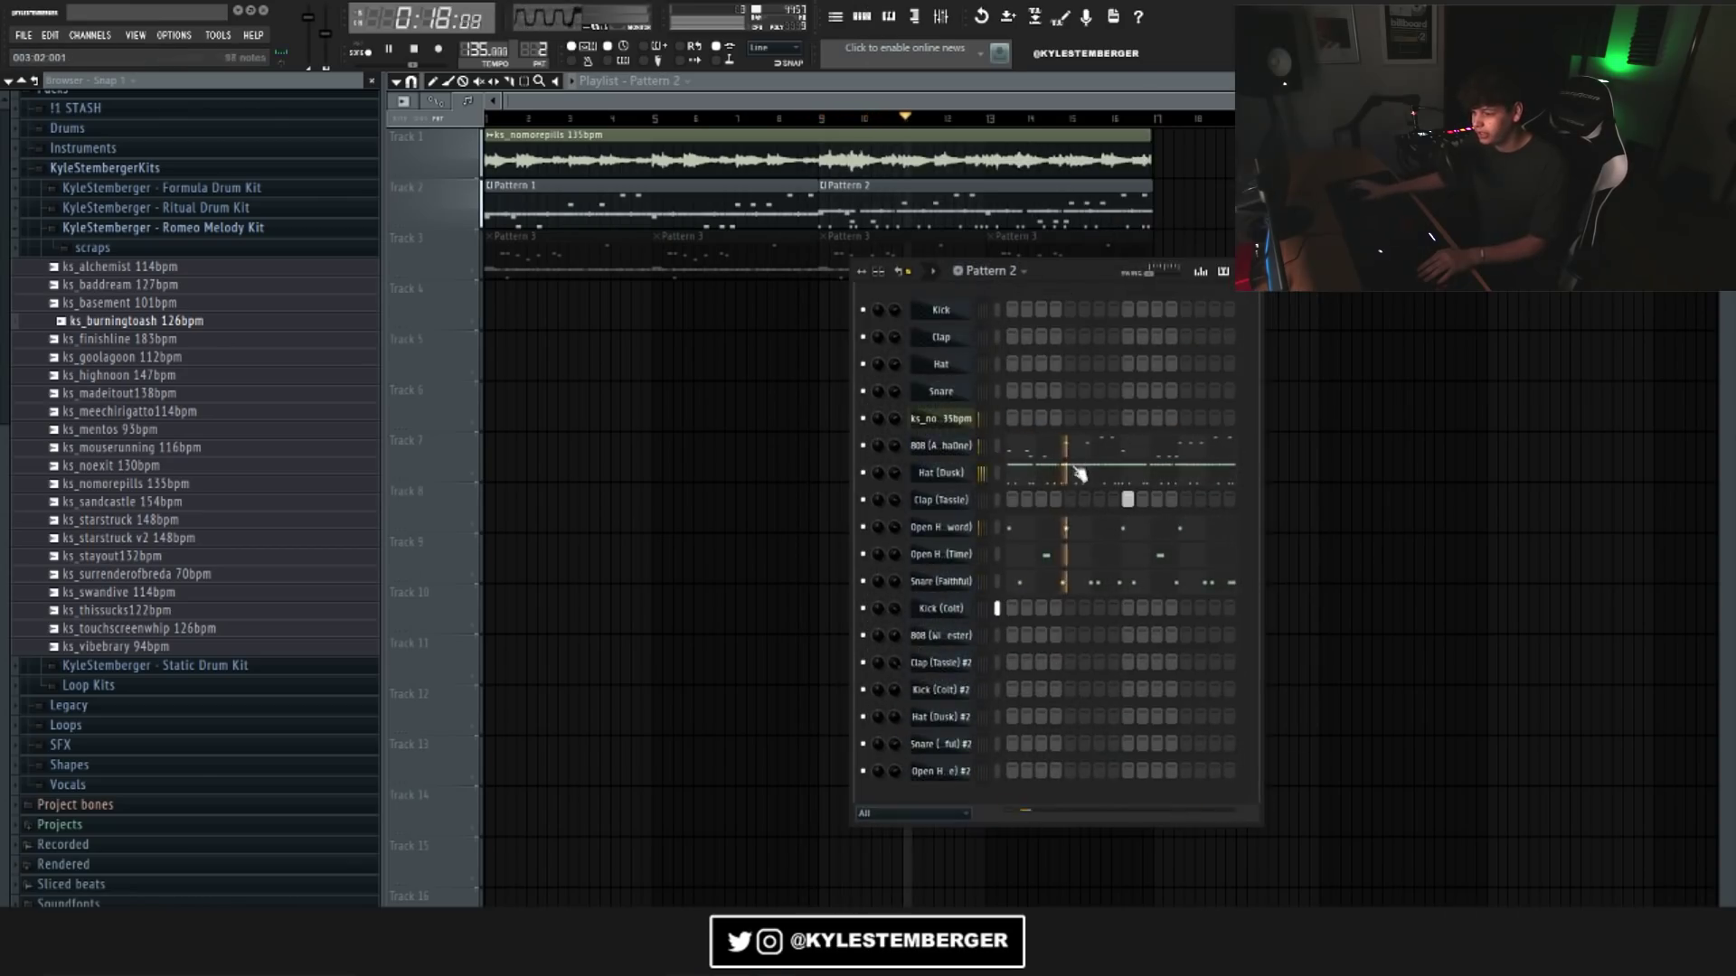
# Examine the full Hat (Dusk) note pattern in the piano roll during playback, and return to the stopped playlist.
pyautogui.click(1076, 475)
pyautogui.moveTo(833, 102); pyautogui.dragTo(1594, 101)
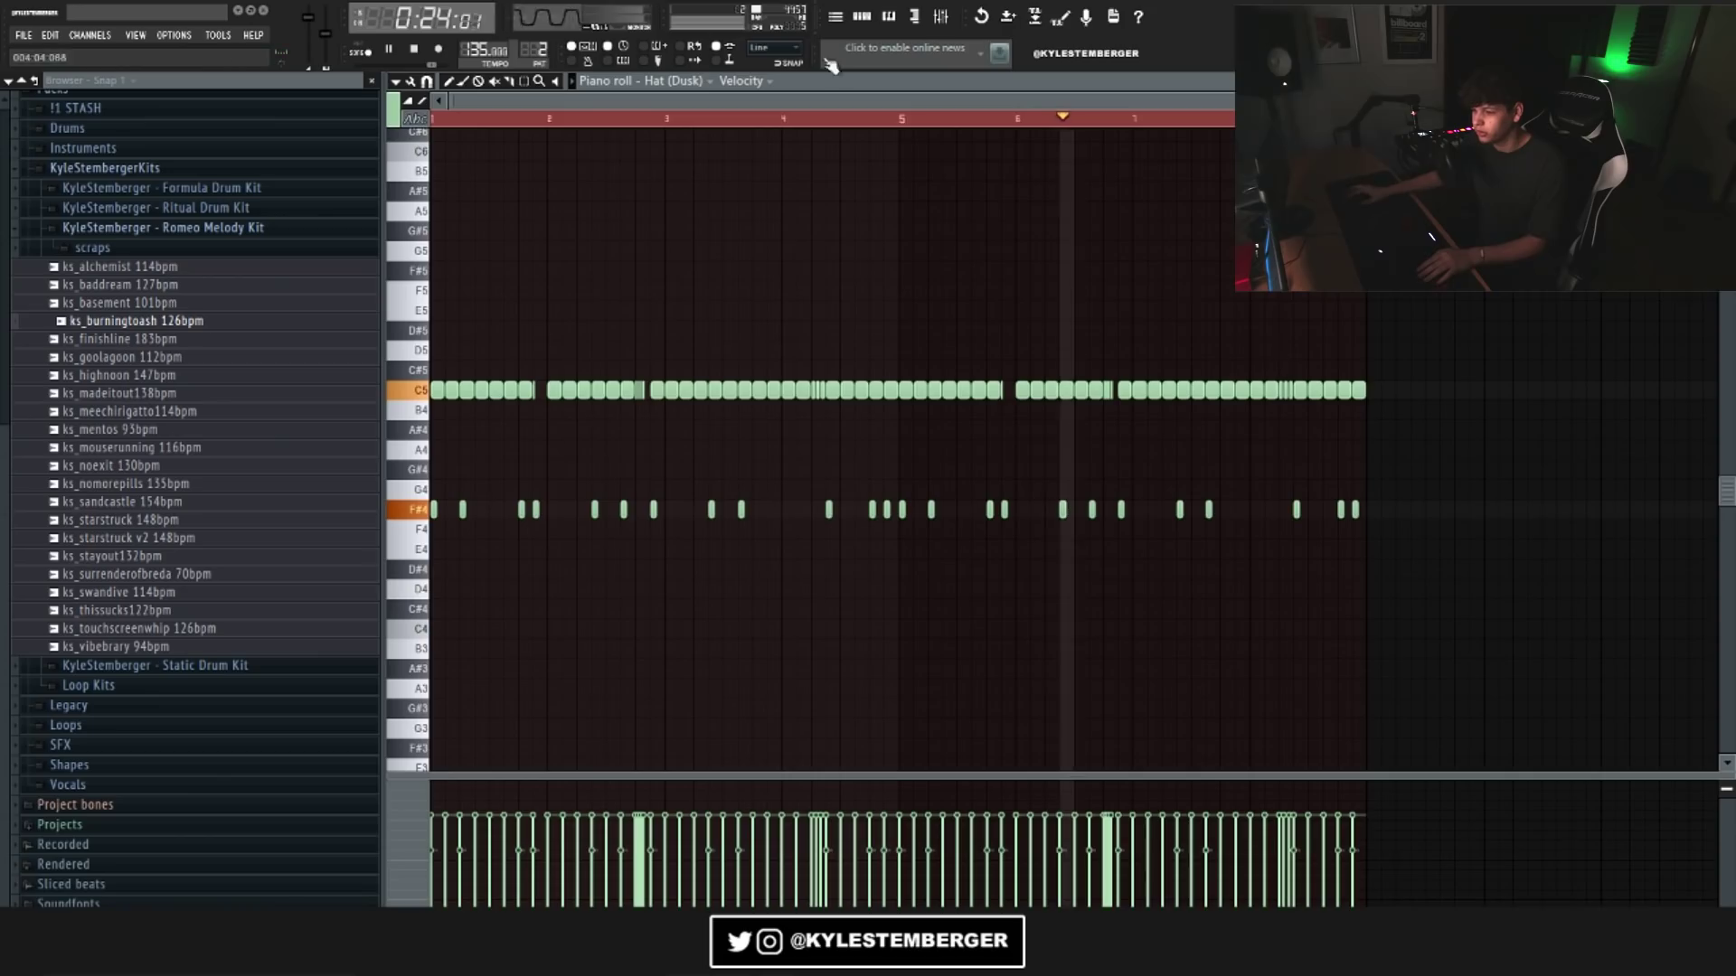
pyautogui.click(843, 22)
pyautogui.press('space')
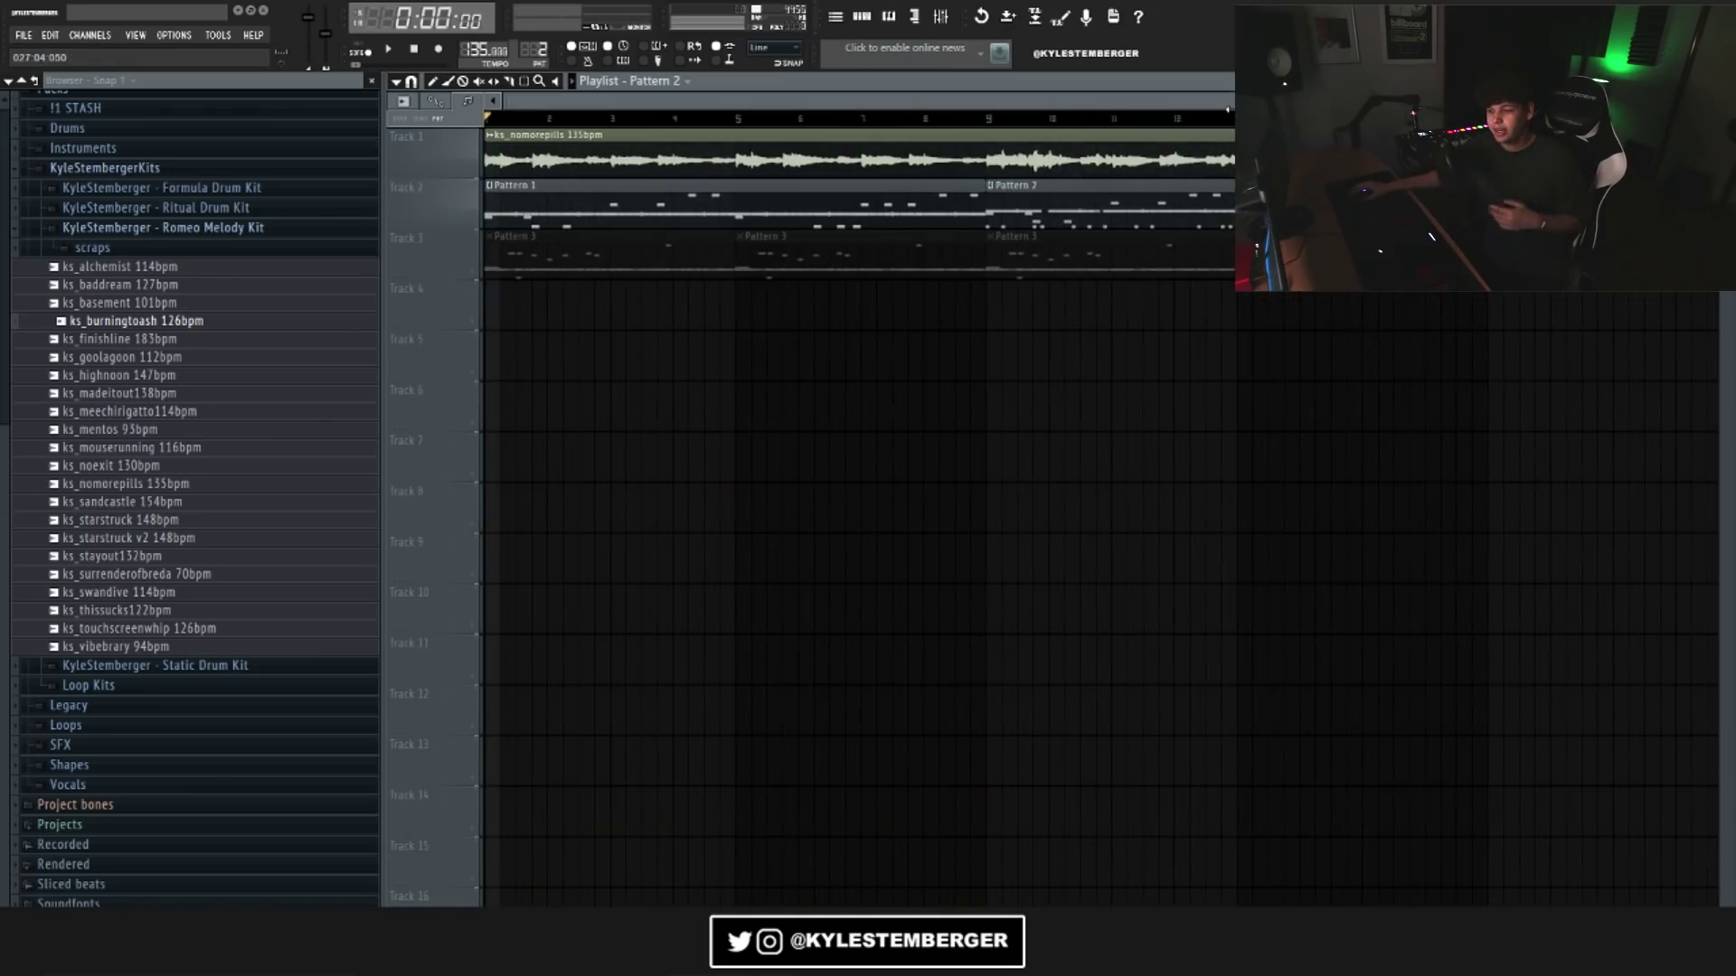
# Open the 808 (AnothaOne) channel's notes in the piano roll.
pyautogui.moveTo(1225, 124); pyautogui.dragTo(1475, 131)
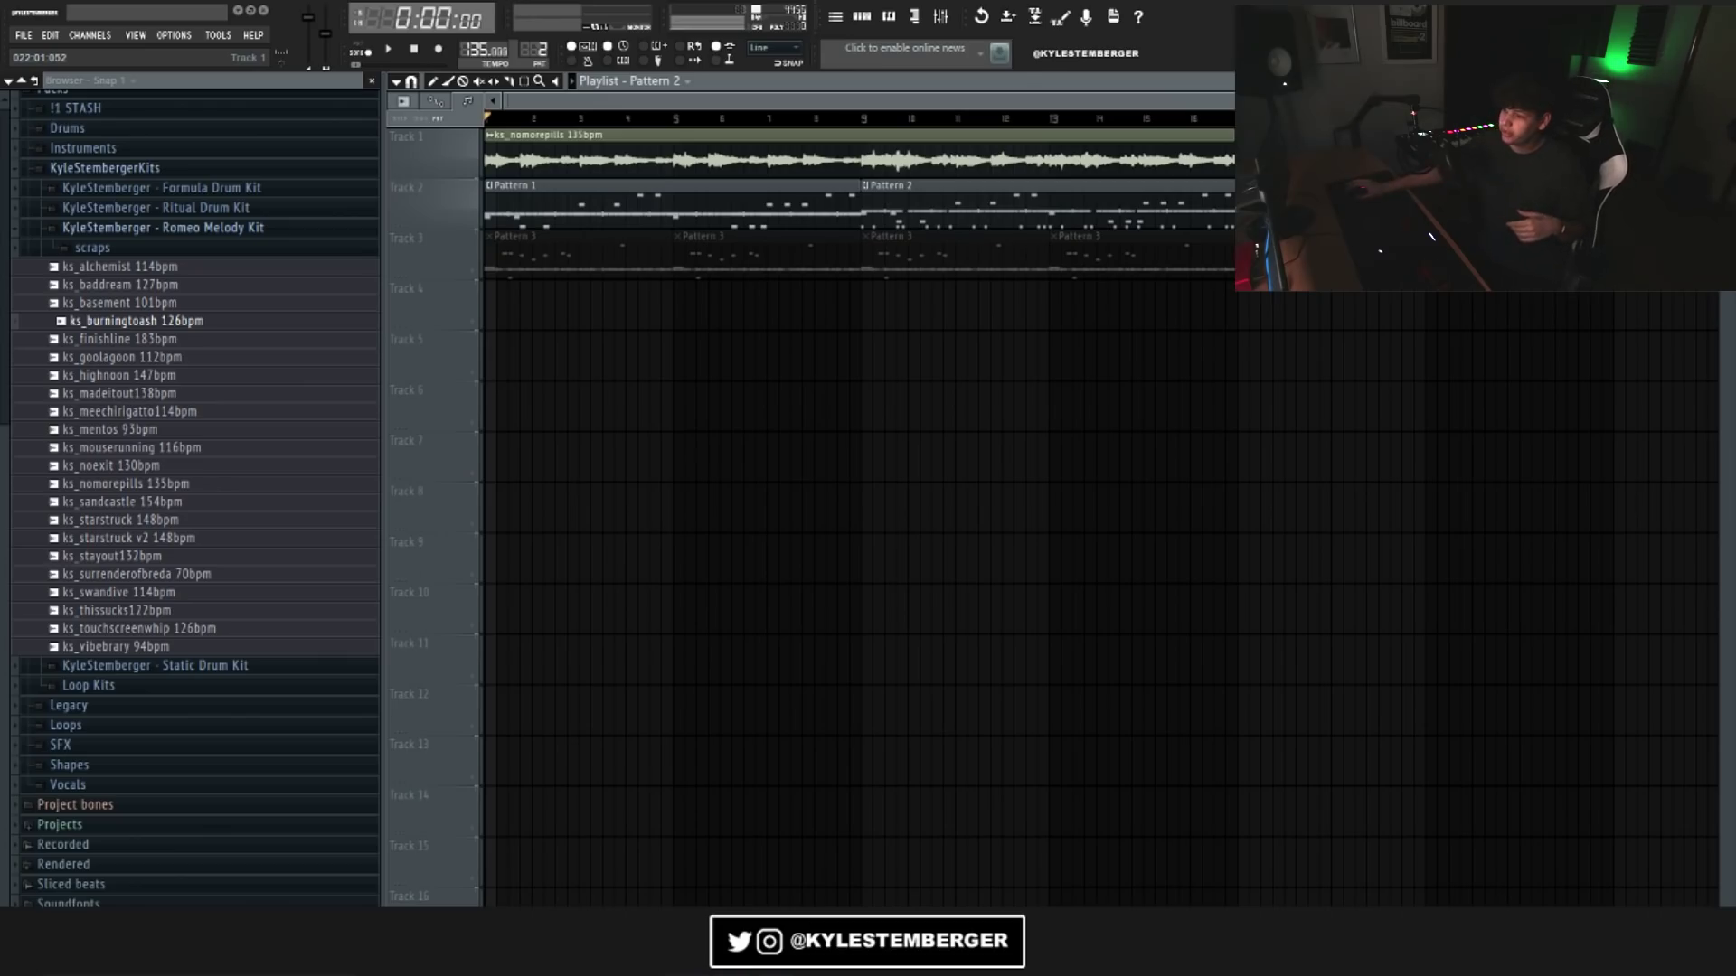
pyautogui.moveTo(1699, 100); pyautogui.dragTo(1691, 100)
pyautogui.moveTo(1013, 97); pyautogui.dragTo(1264, 106)
pyautogui.press('F7')
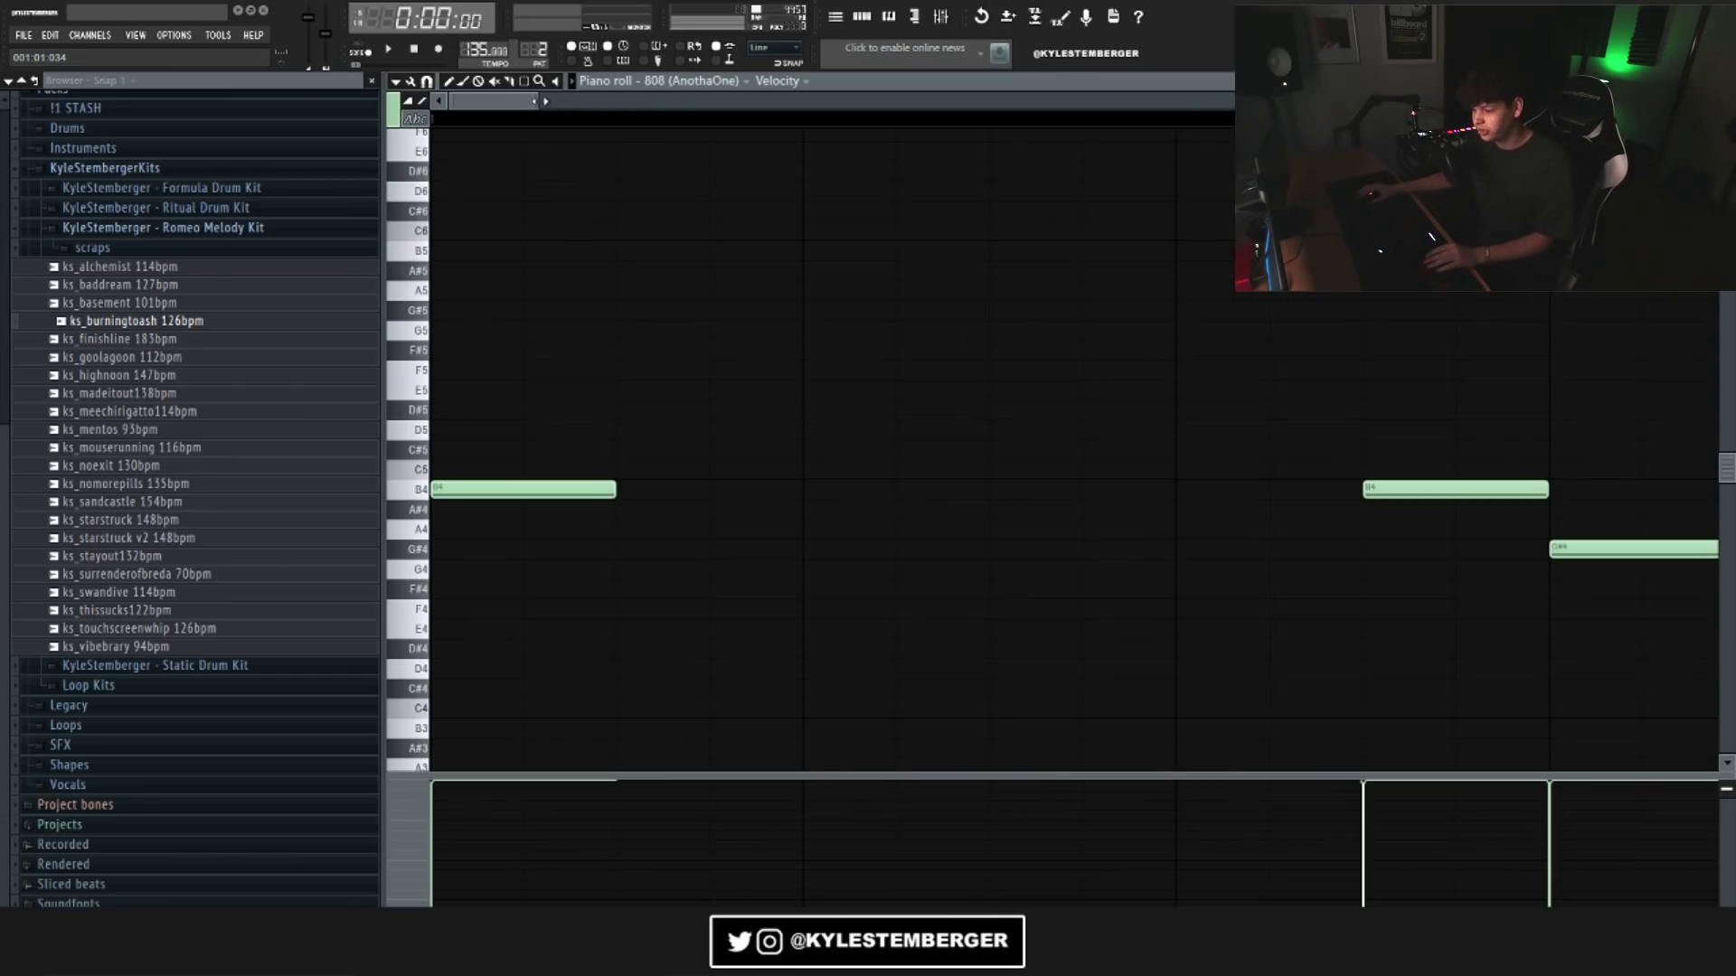
# View the full 808 (AnothaOne) note pattern in the piano roll, and return to the playlist with the channel rack showing.
pyautogui.moveTo(538, 103); pyautogui.dragTo(1338, 107)
pyautogui.click(835, 16)
pyautogui.click(867, 21)
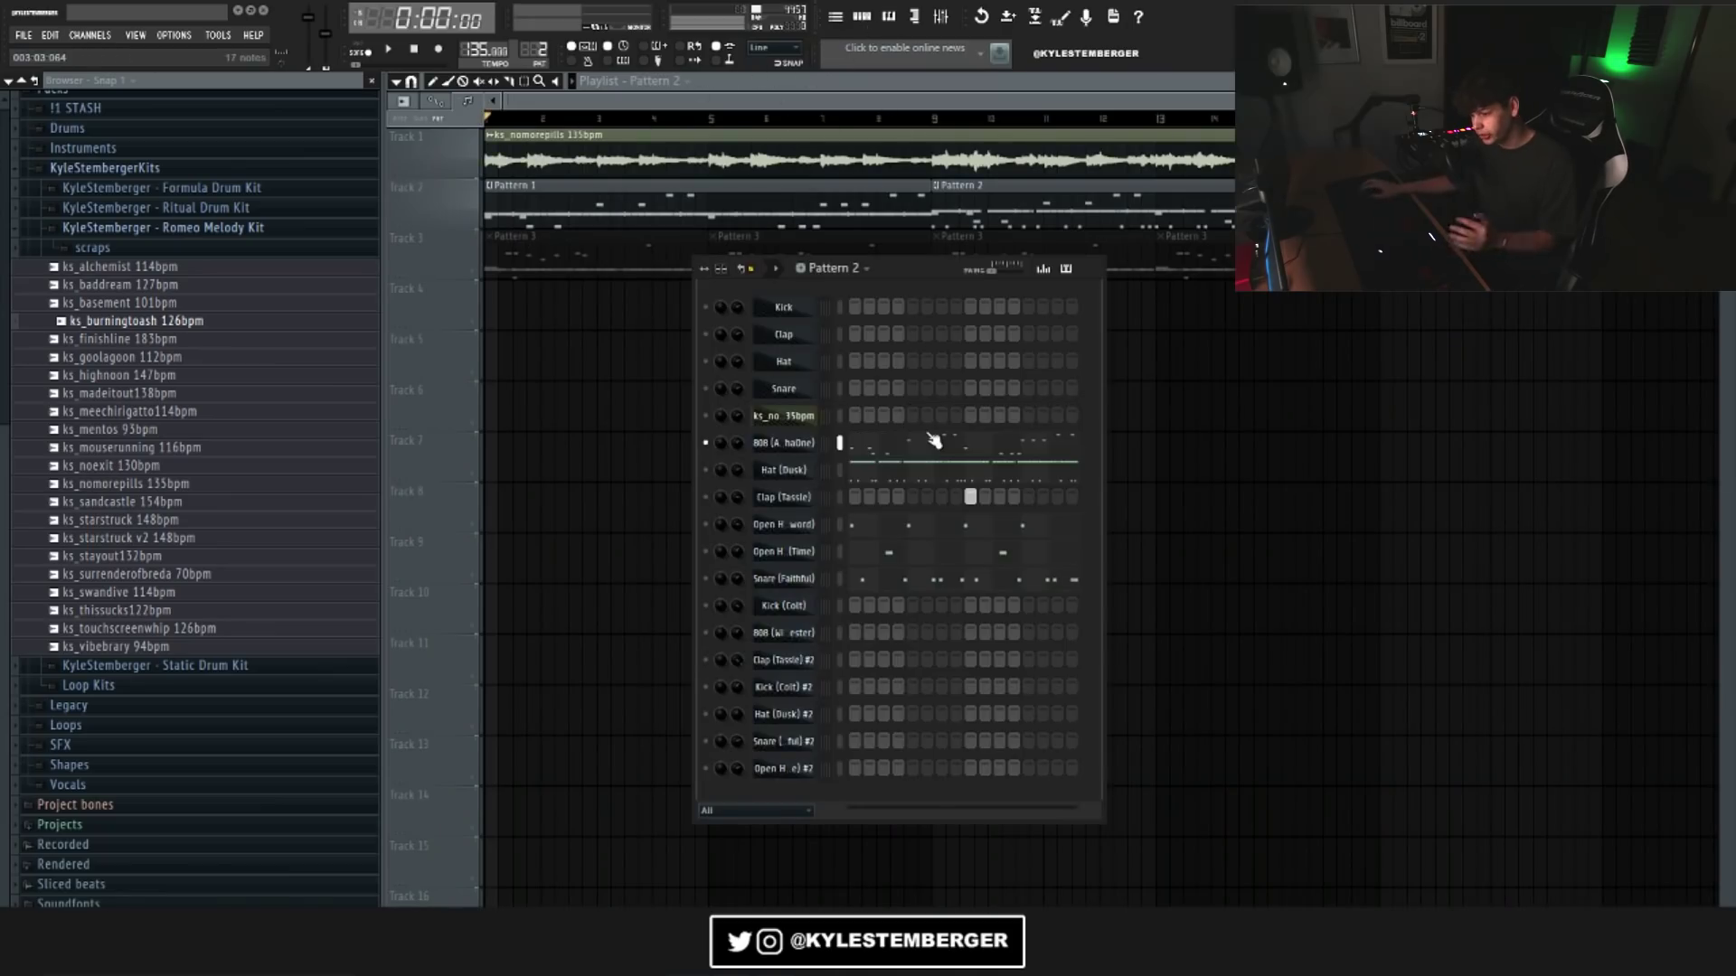
# Follow the arrangement's playback through the Pattern 2 clip in the playlist, and stop playback.
pyautogui.press('F7')
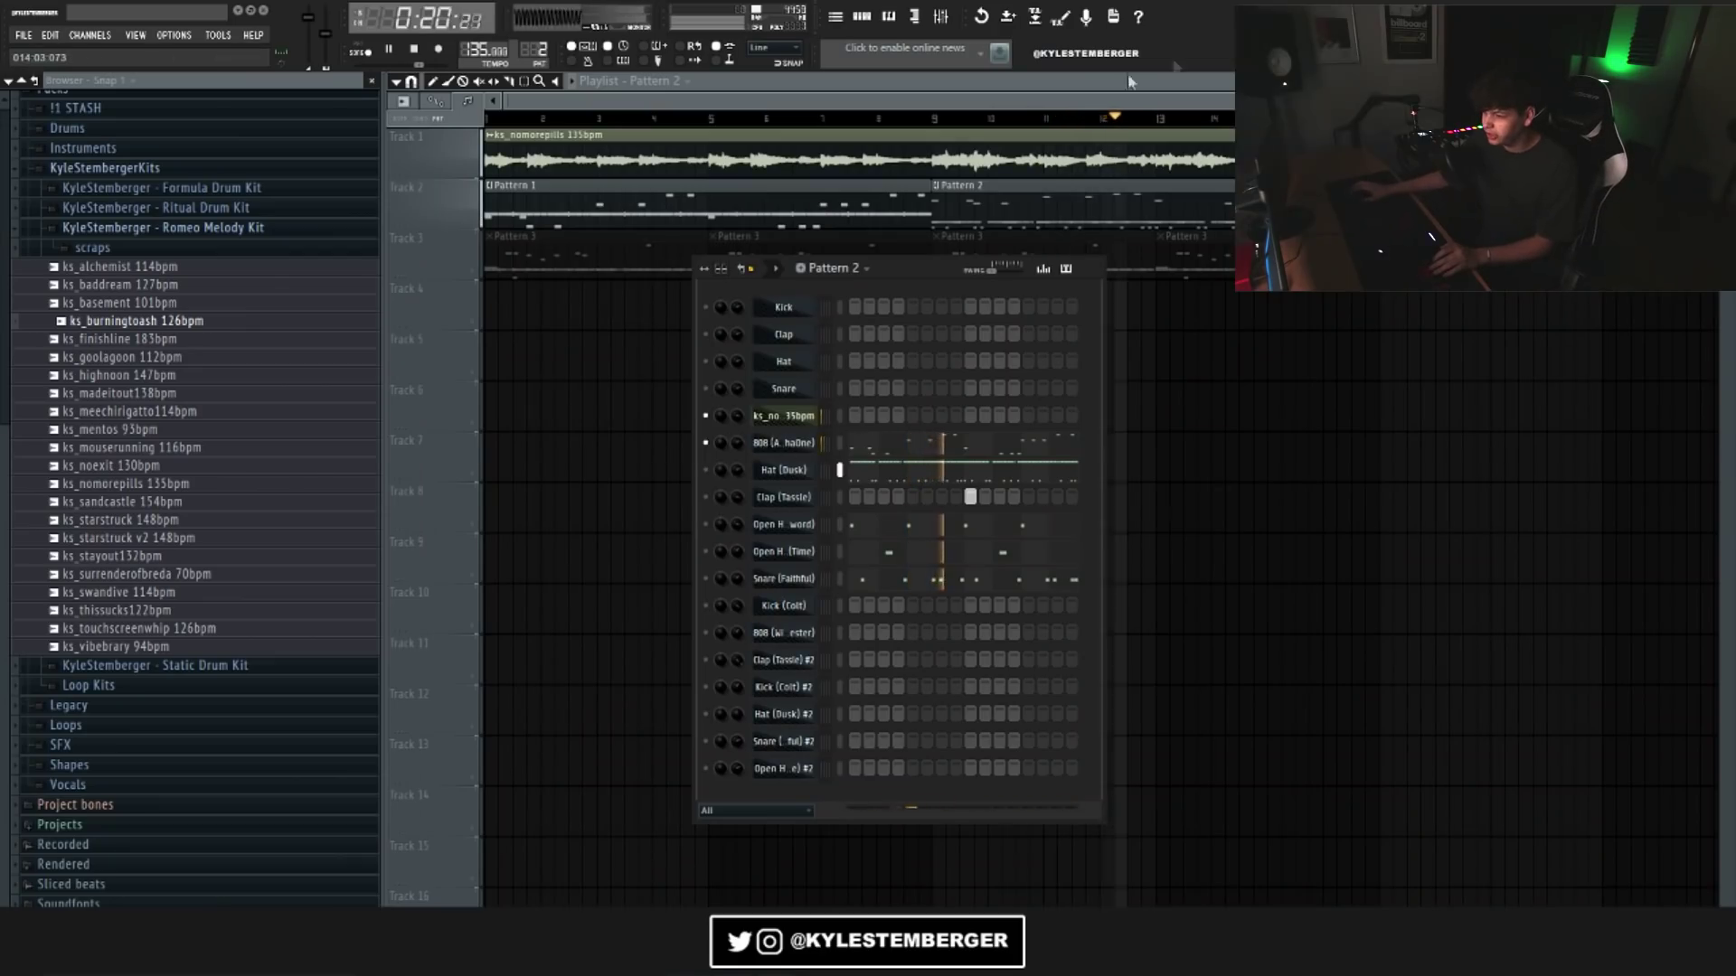
pyautogui.moveTo(1073, 100); pyautogui.dragTo(1106, 112)
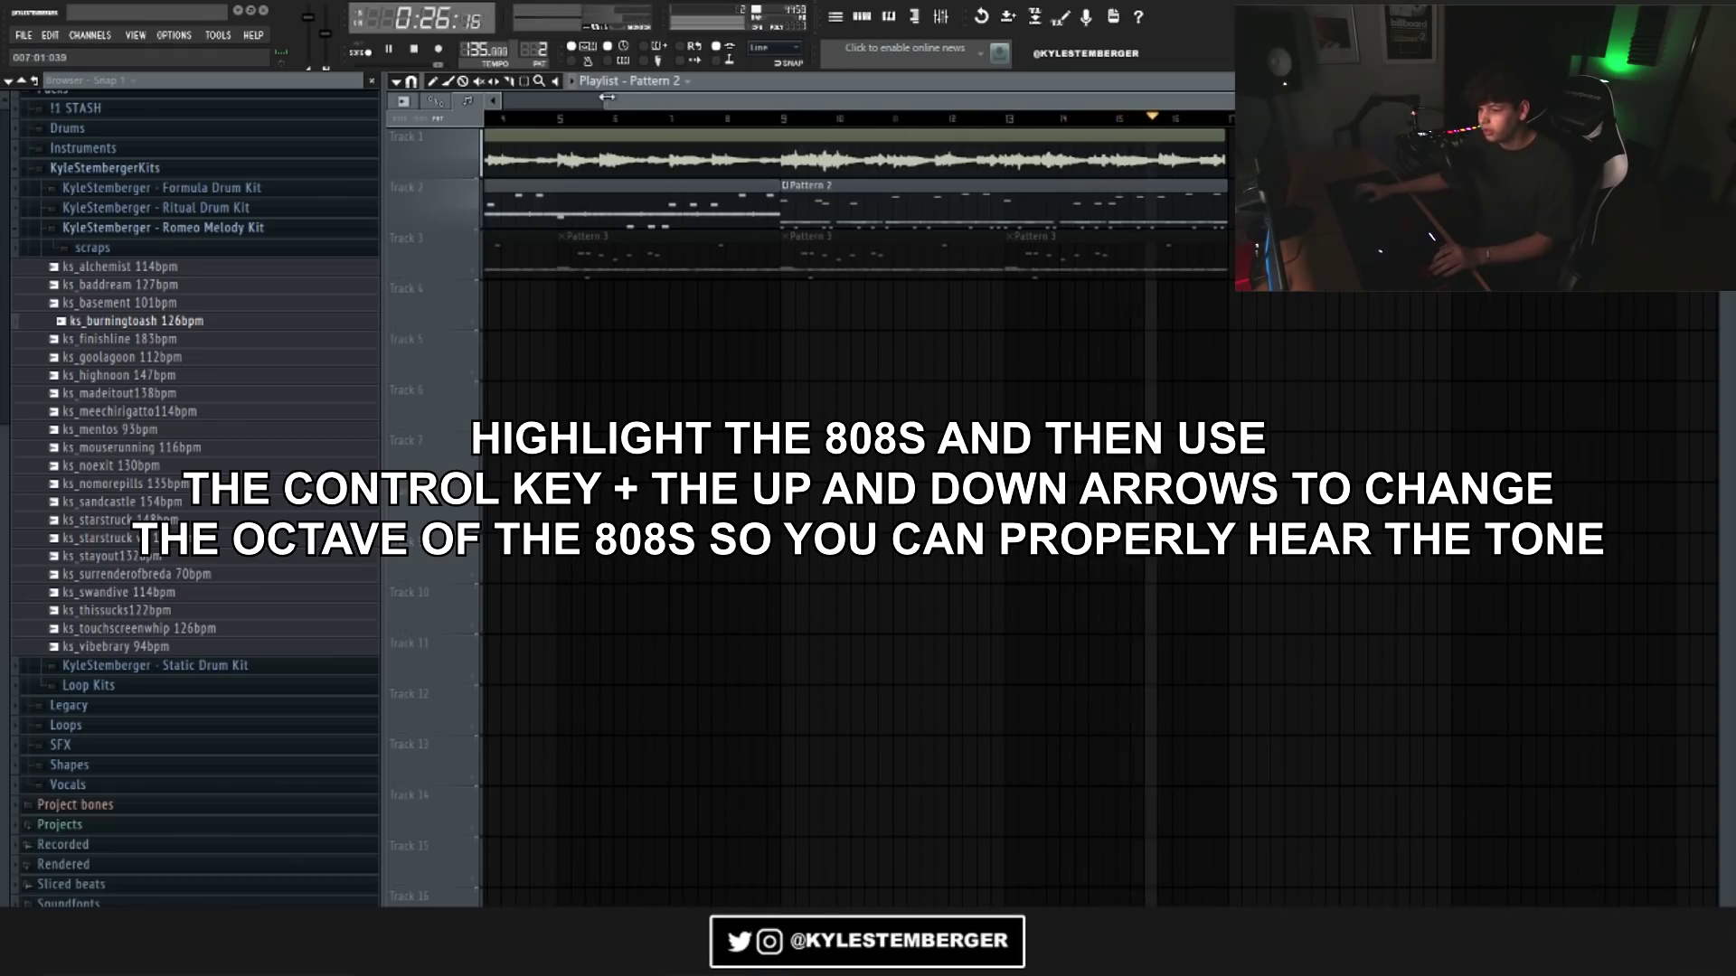
pyautogui.press('space')
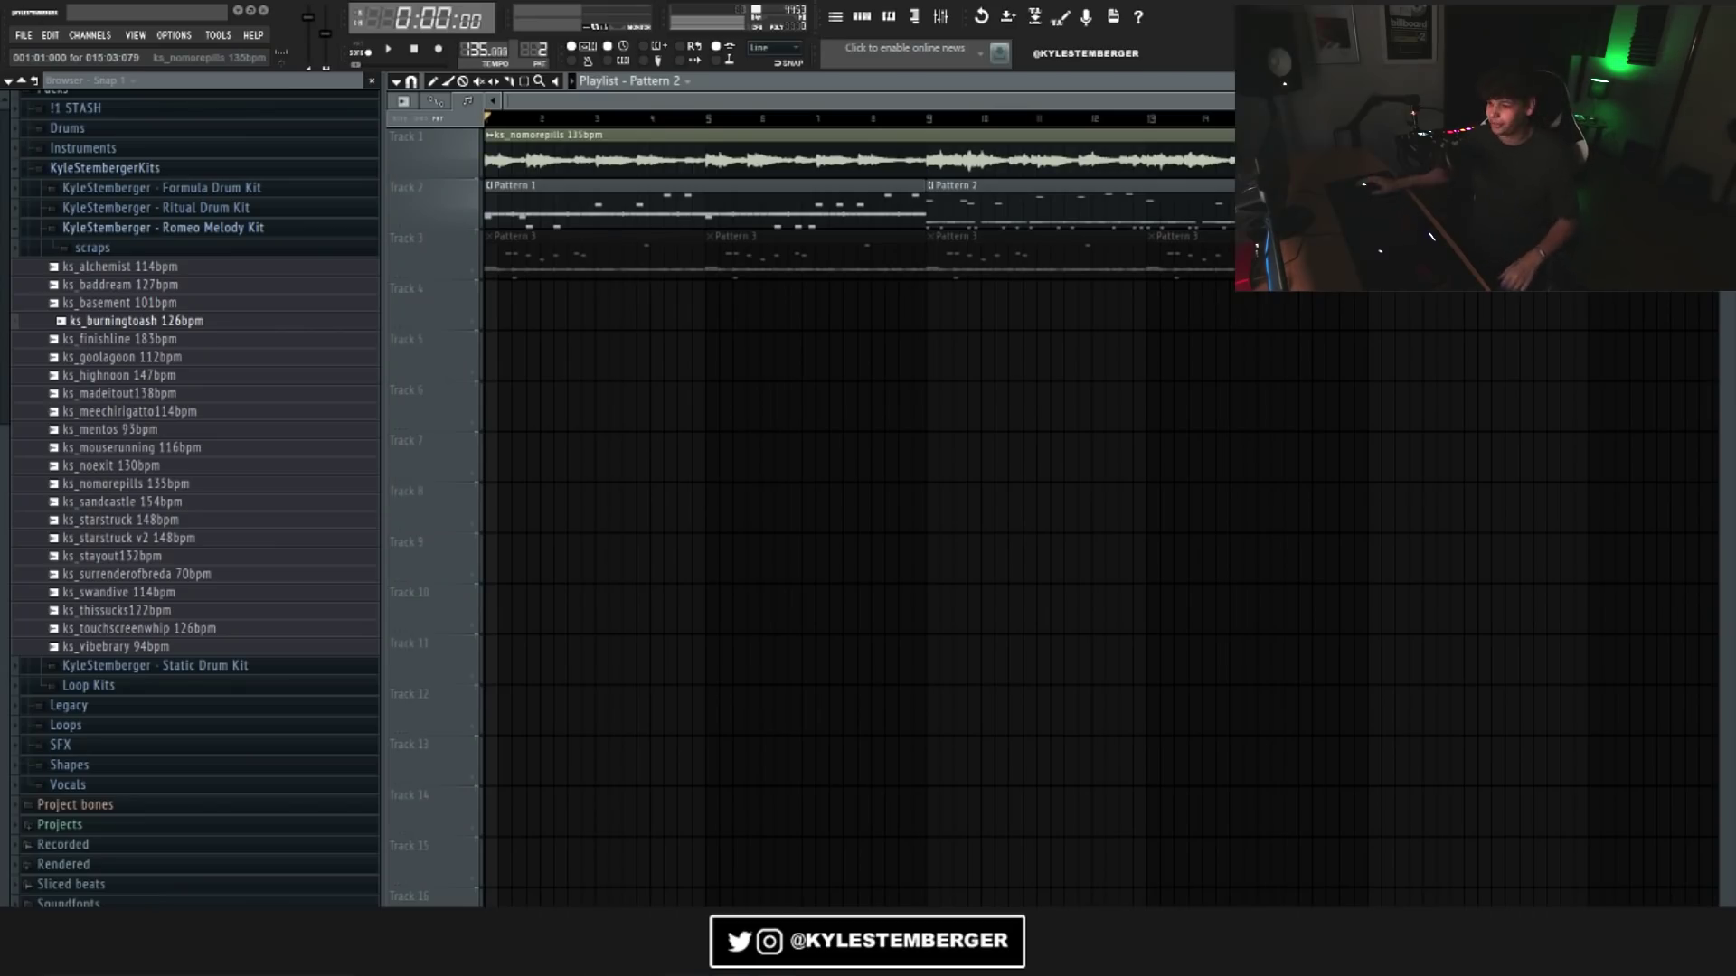
pyautogui.scroll(1, 1318, 118)
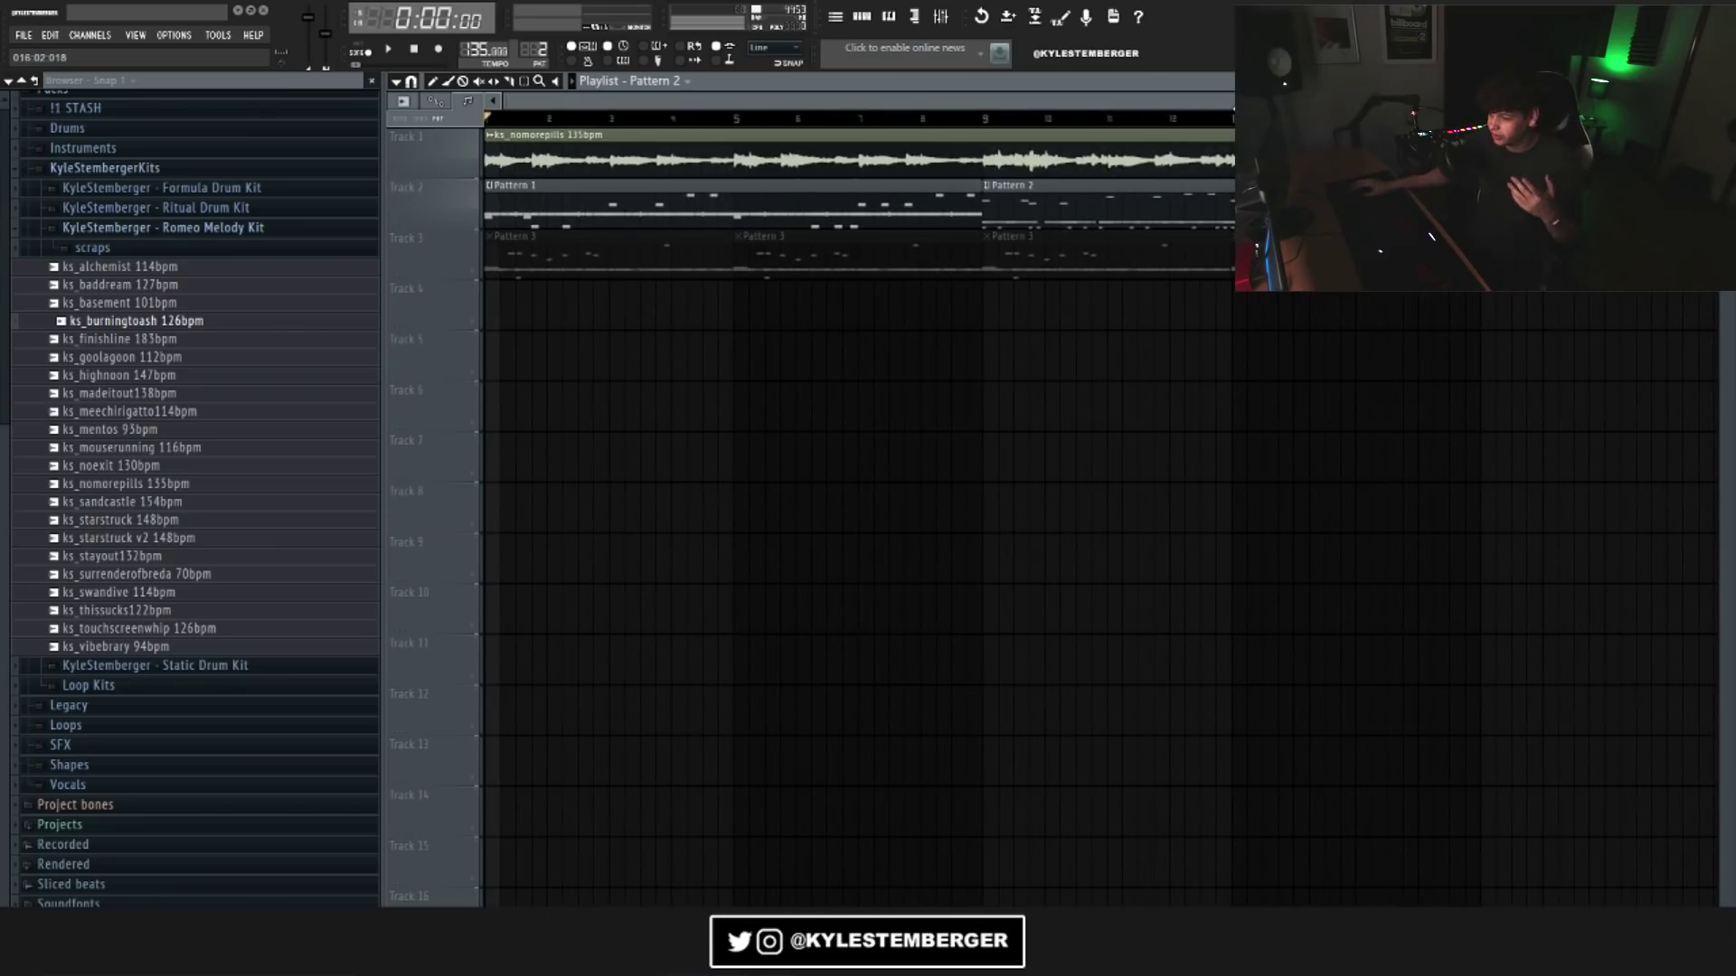
pyautogui.moveTo(1239, 108); pyautogui.dragTo(1230, 106)
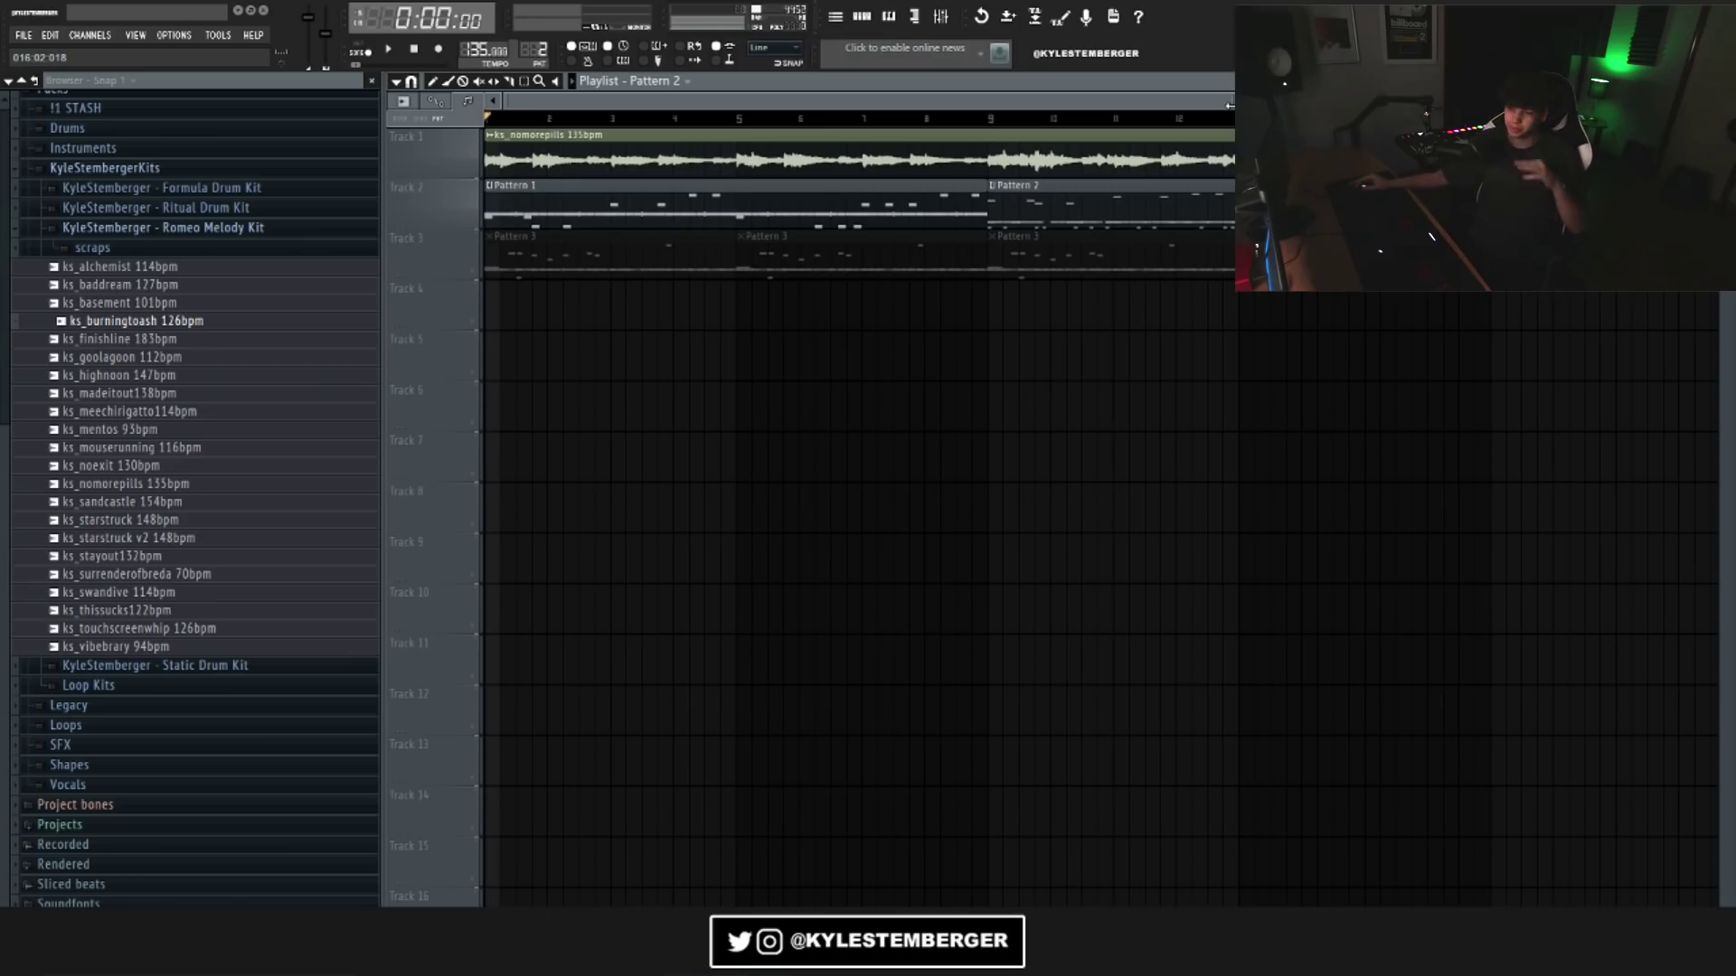
pyautogui.moveTo(1228, 105); pyautogui.dragTo(1157, 102)
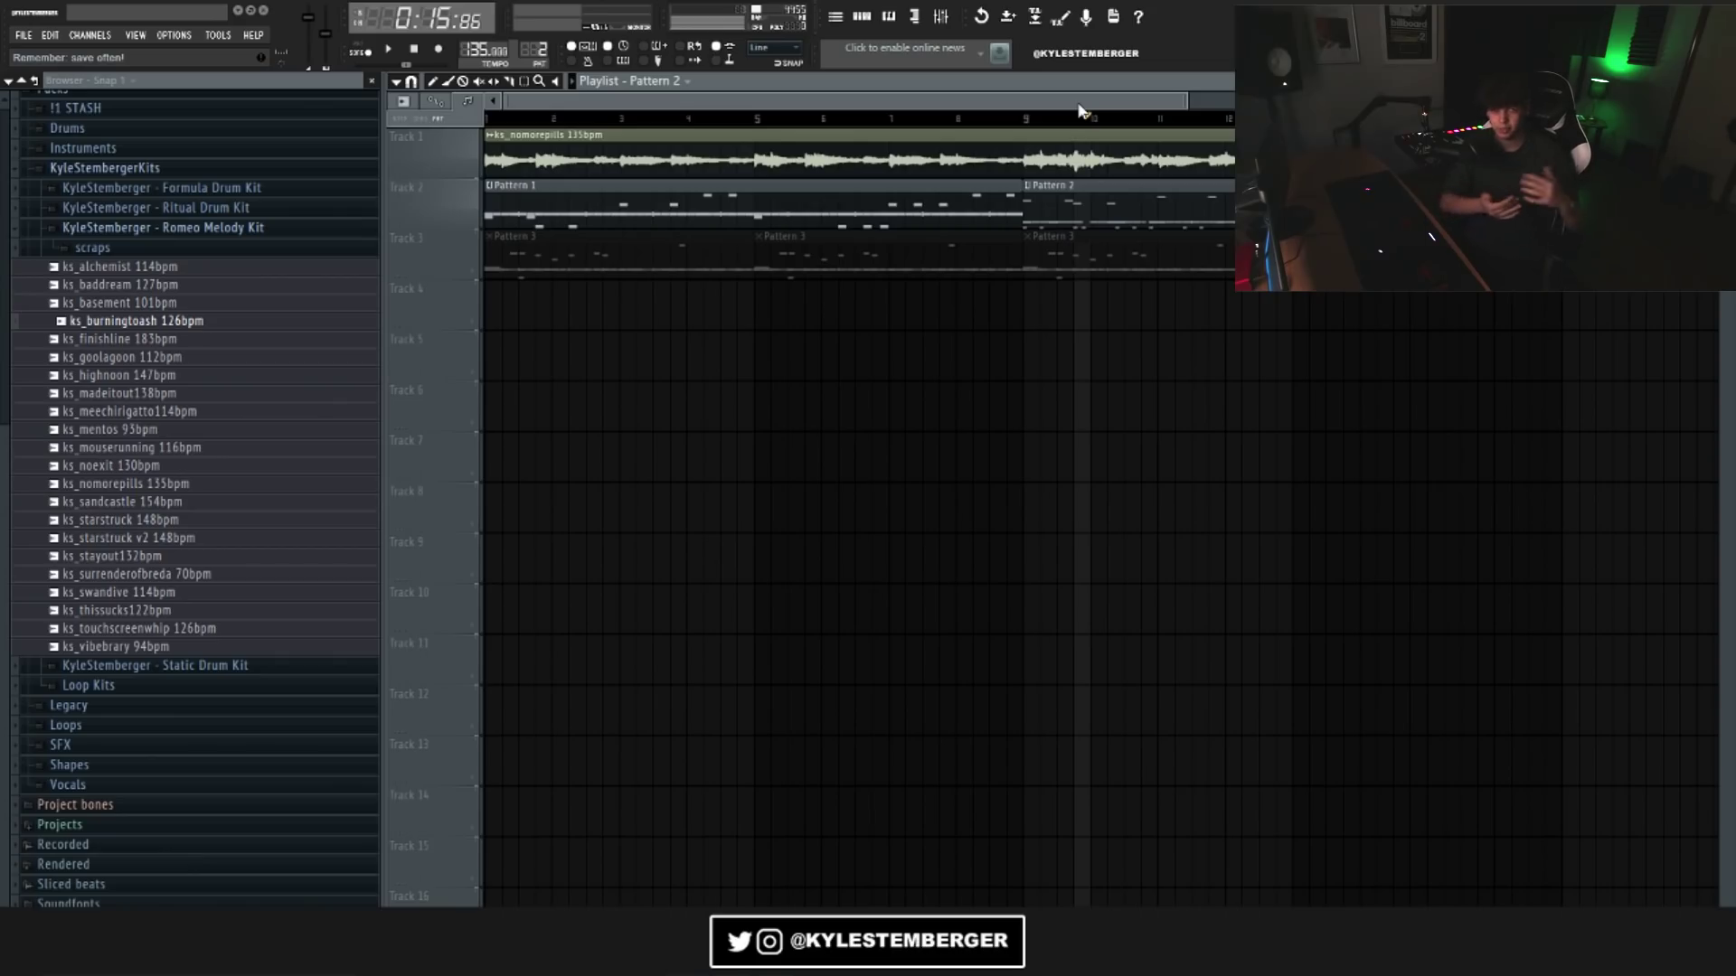
pyautogui.moveTo(1186, 101); pyautogui.dragTo(1367, 101)
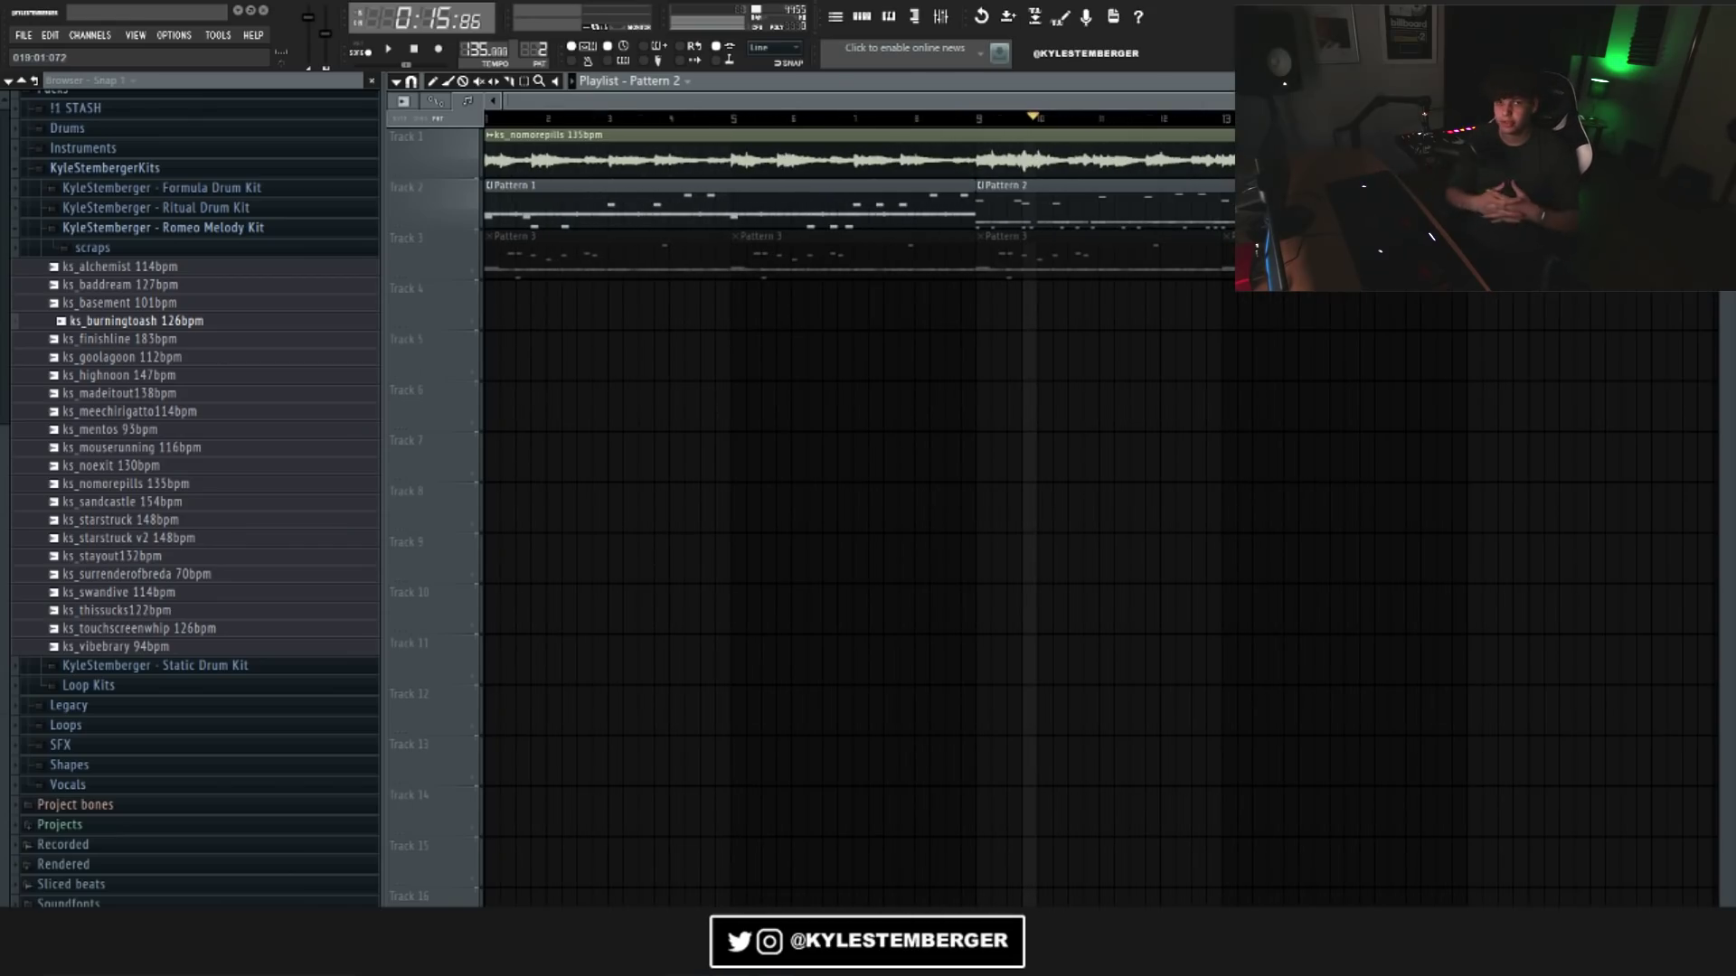
pyautogui.moveTo(1255, 96)
pyautogui.mouseDown()
pyautogui.moveTo(1323, 96)
pyautogui.moveTo(1039, 98)
pyautogui.moveTo(1266, 99)
pyautogui.mouseUp()
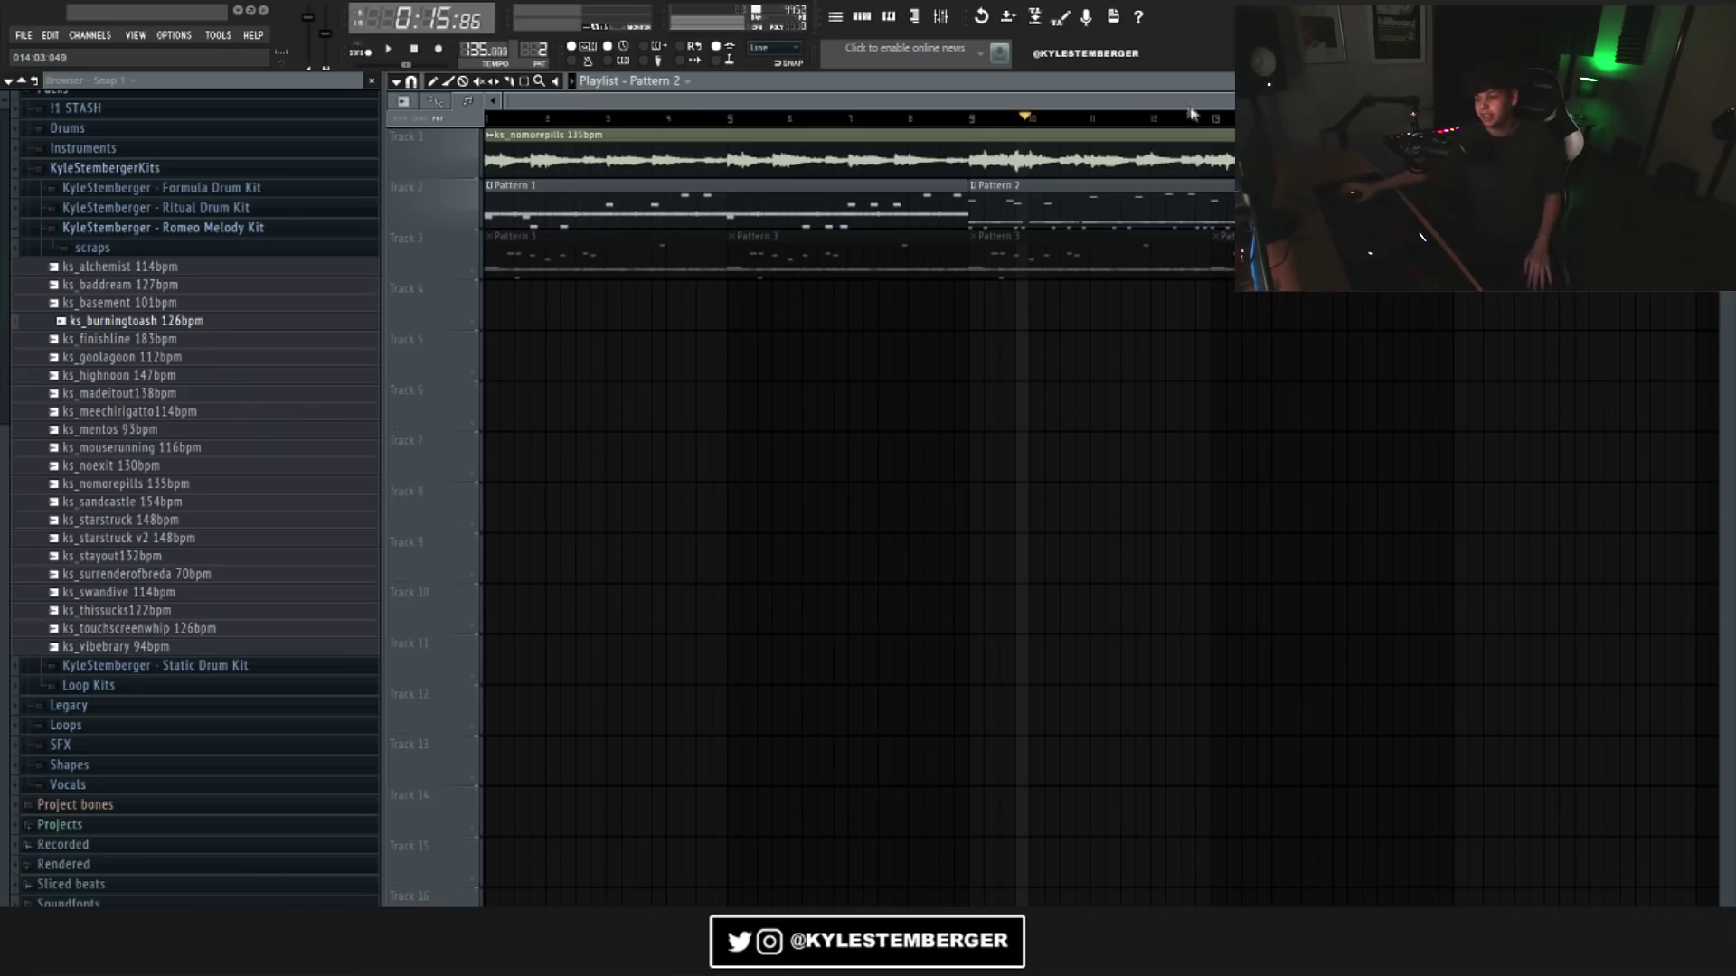
pyautogui.scroll(-1, 1094, 507)
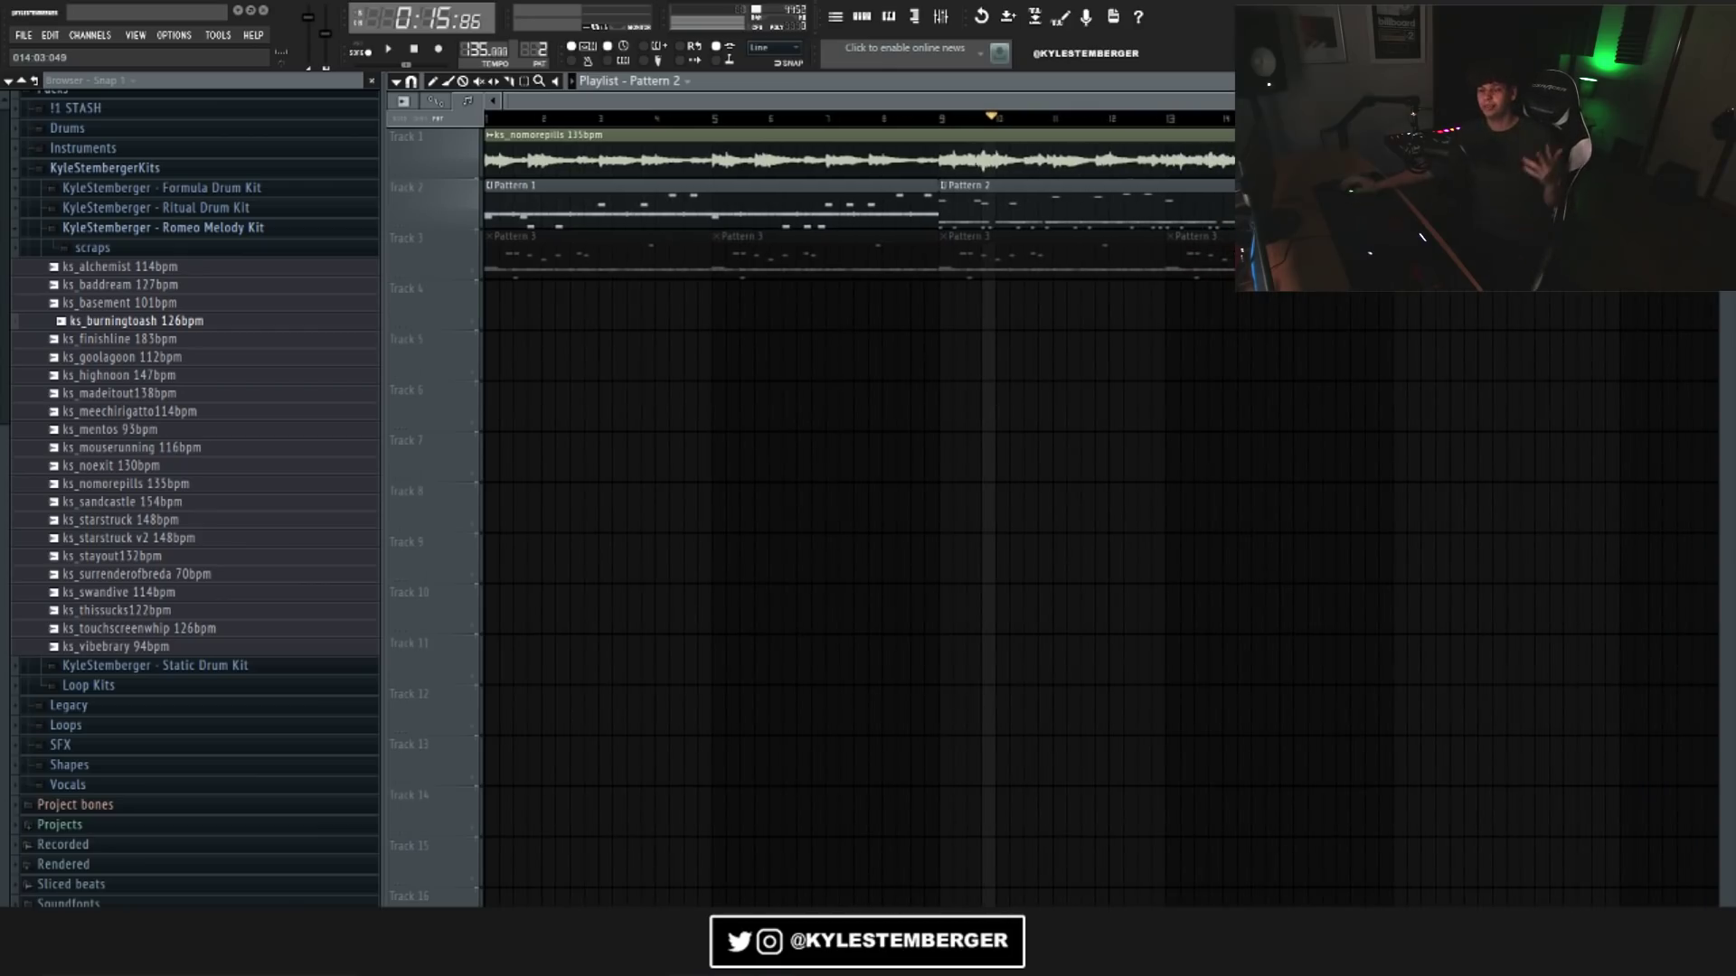